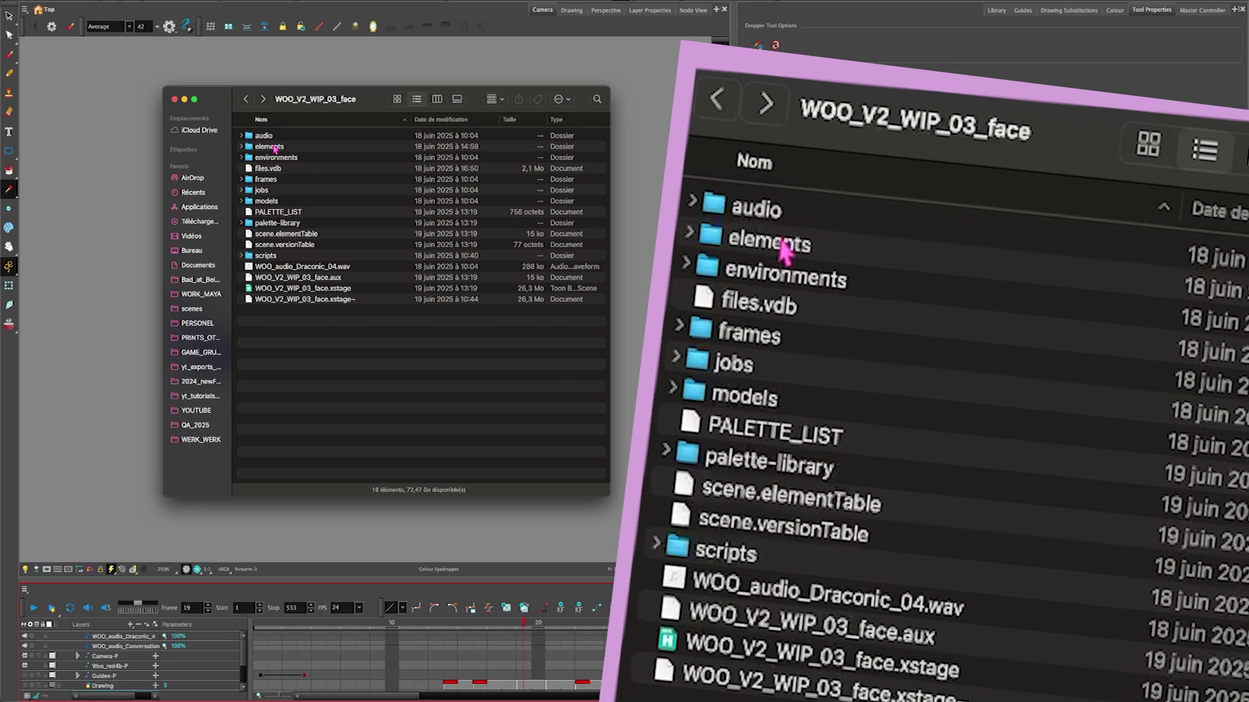
Step: Look through the elements folder of the WOO_V2_WIP_03_face scene in Finder and return to the scene folder
double_click(268, 146)
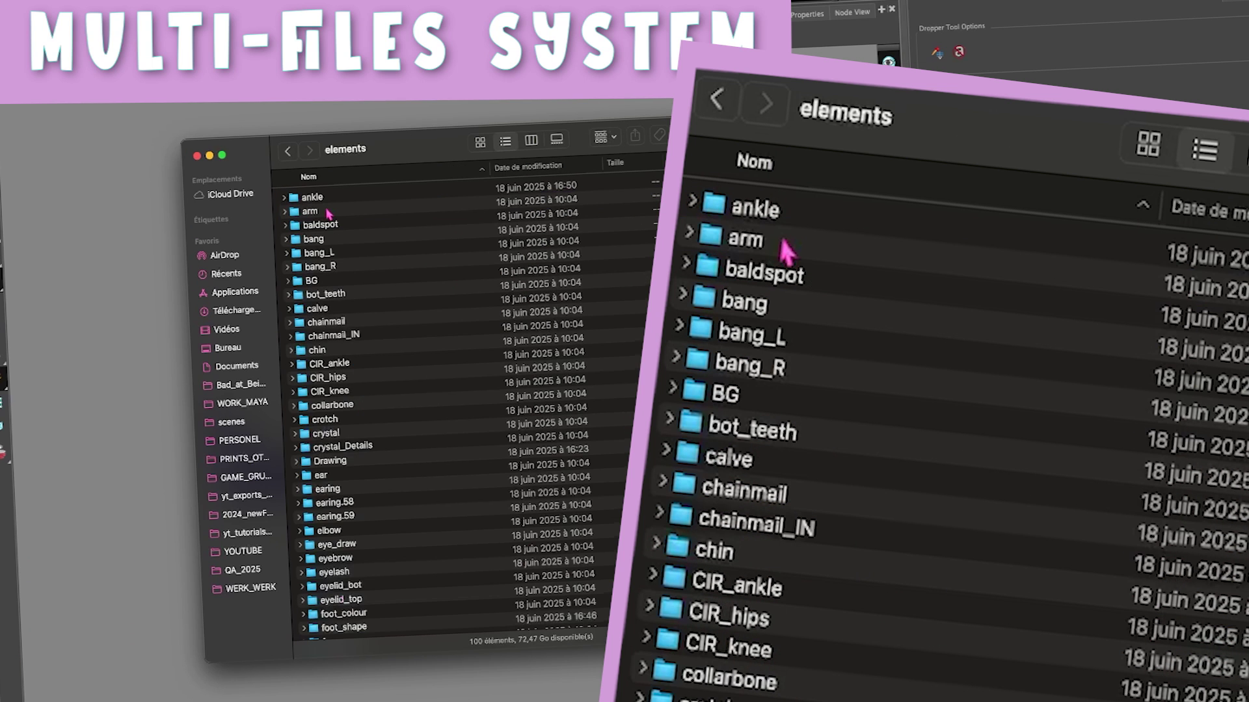
scroll(329, 214, "down", 20)
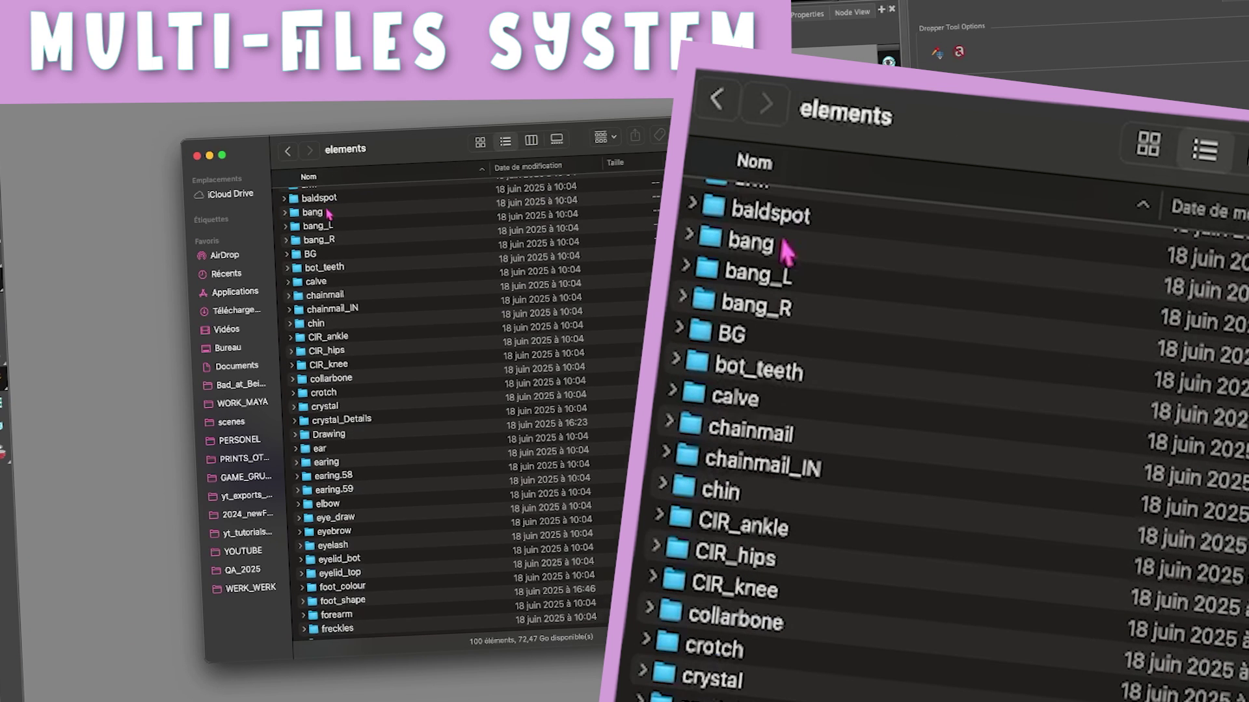
scroll(400, 478, "up", 20)
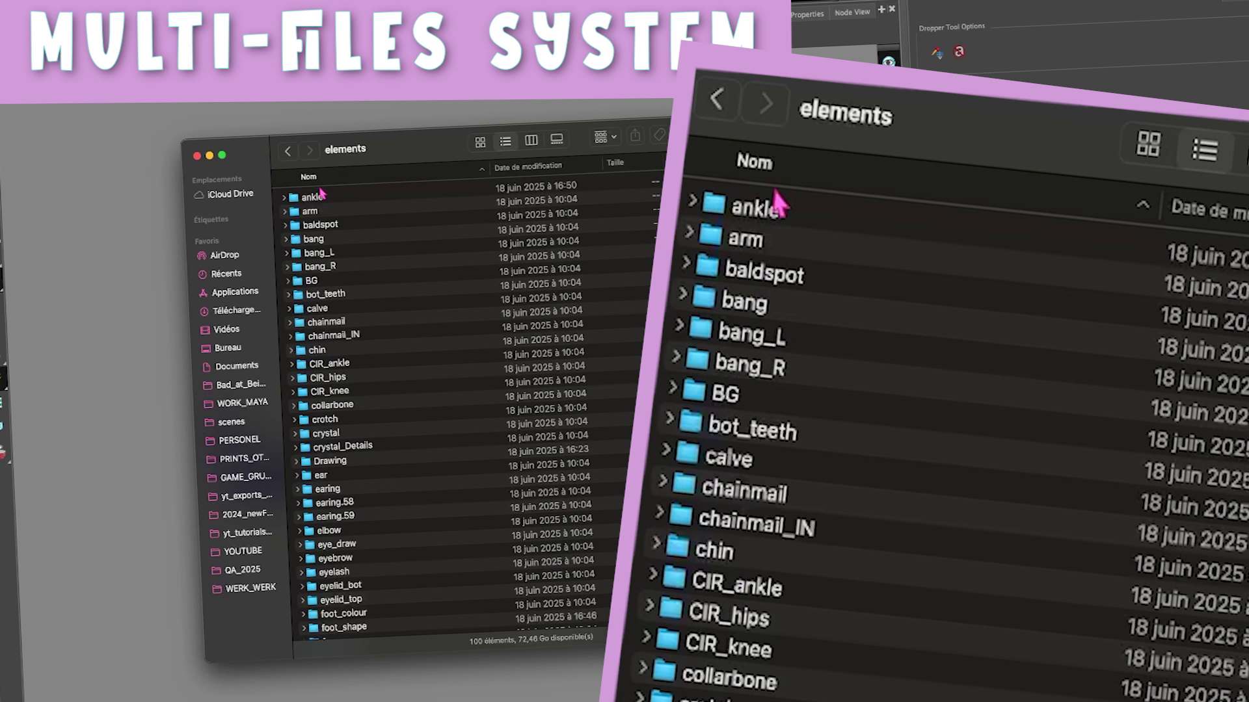
left_click(289, 153)
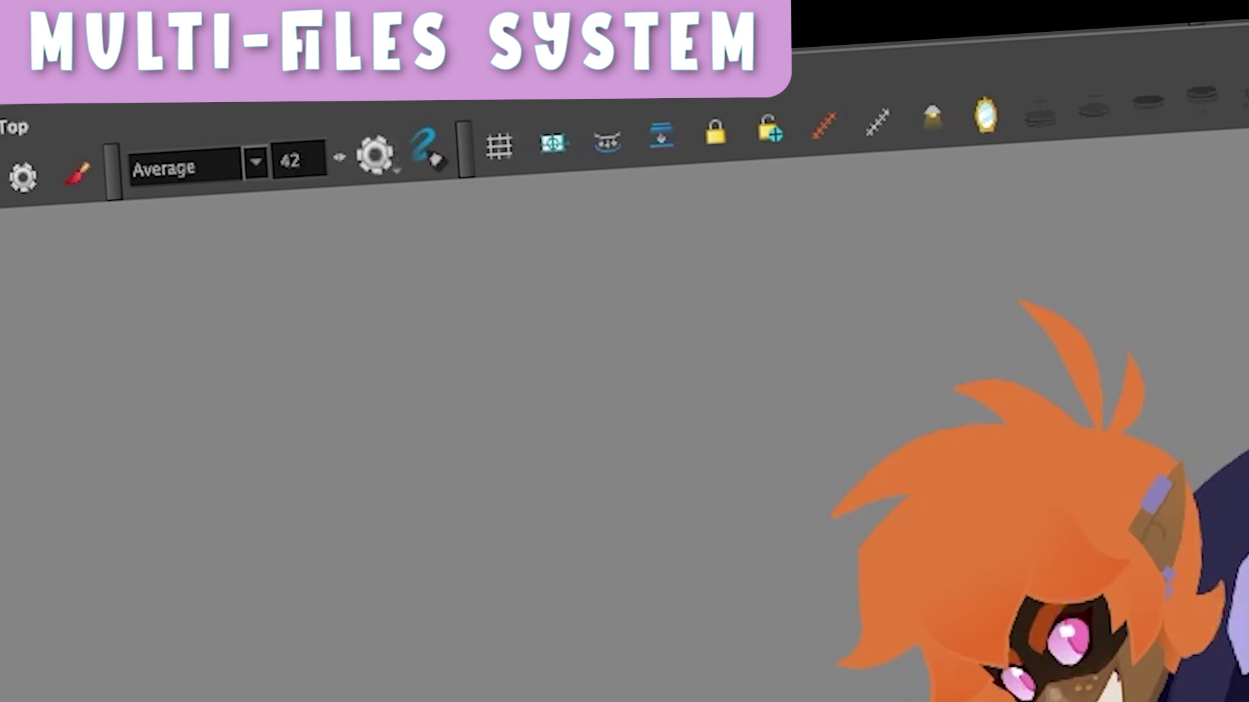
Step: Review the scene's save commands in Harmony and inspect WOO_V2_WIP_03_face.xstage in the scene folder in Finder
left_click(166, 85)
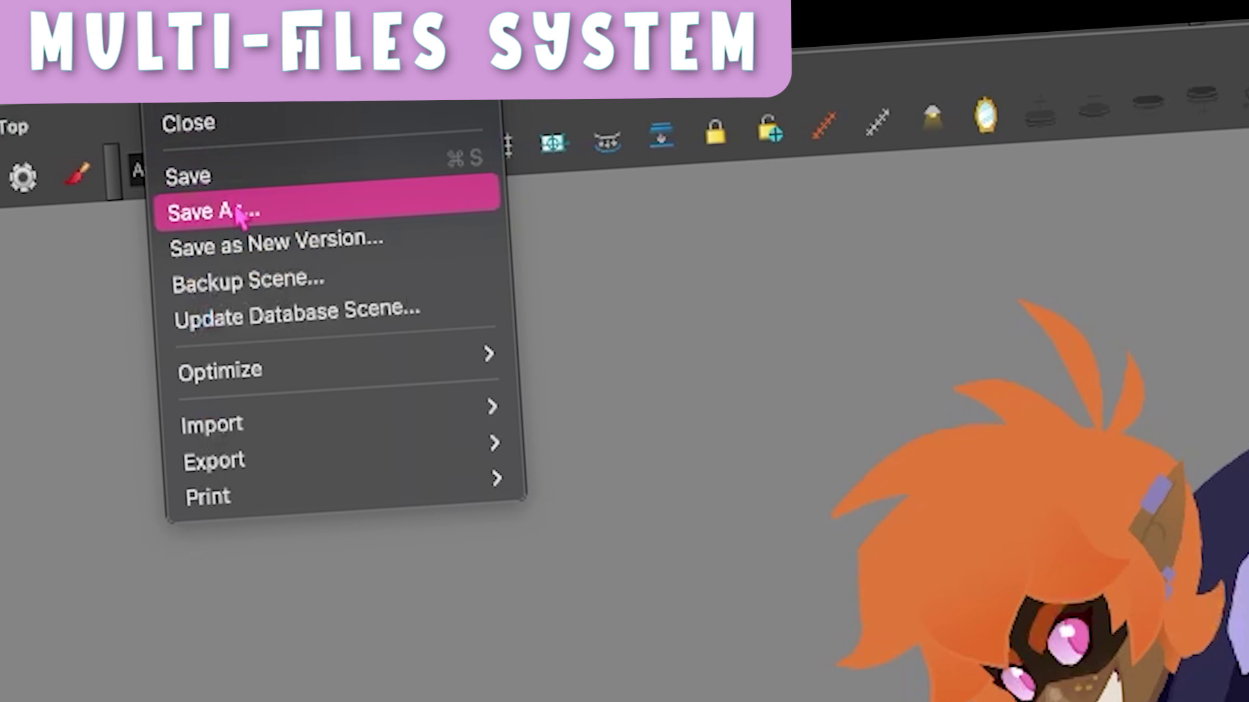
left_click(367, 250)
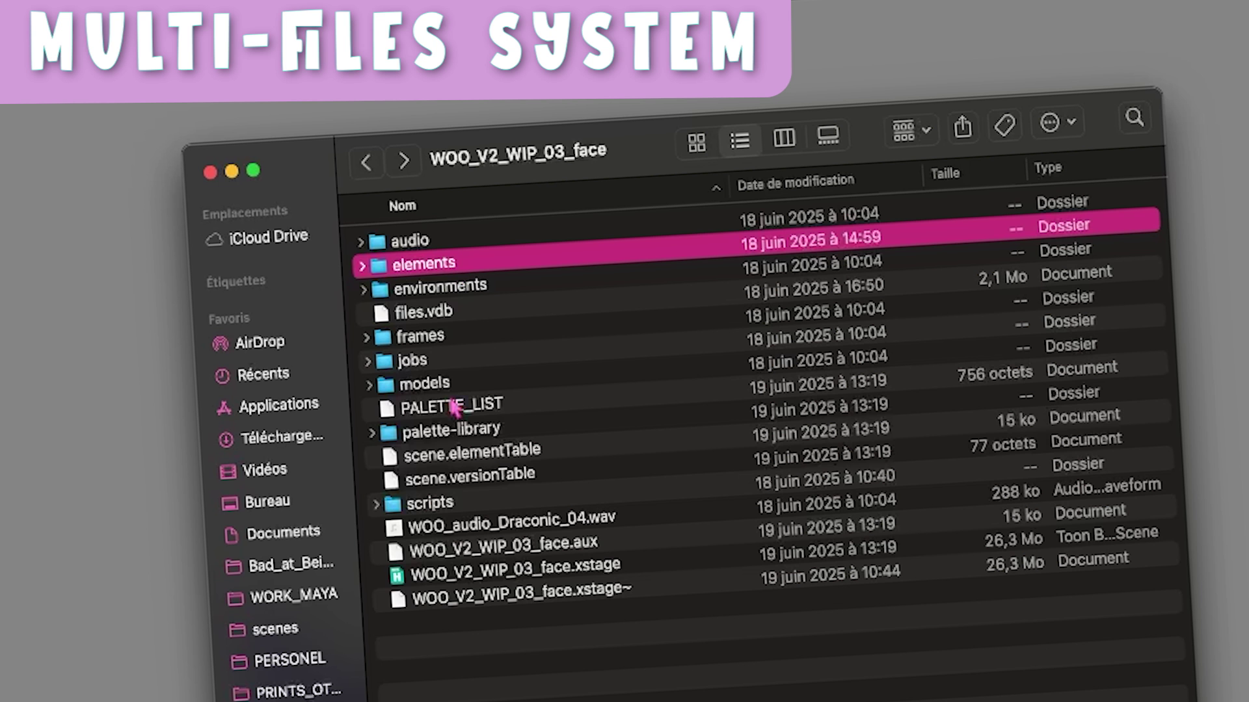
left_click(498, 577)
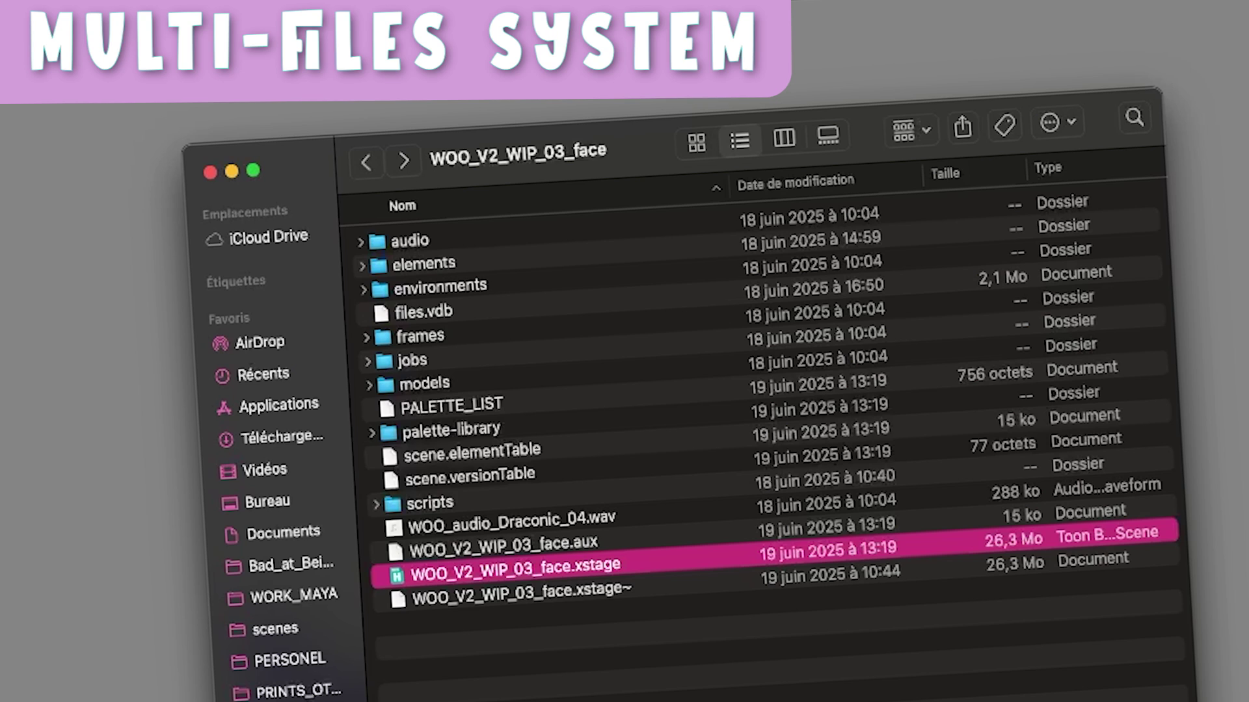
left_click(471, 266)
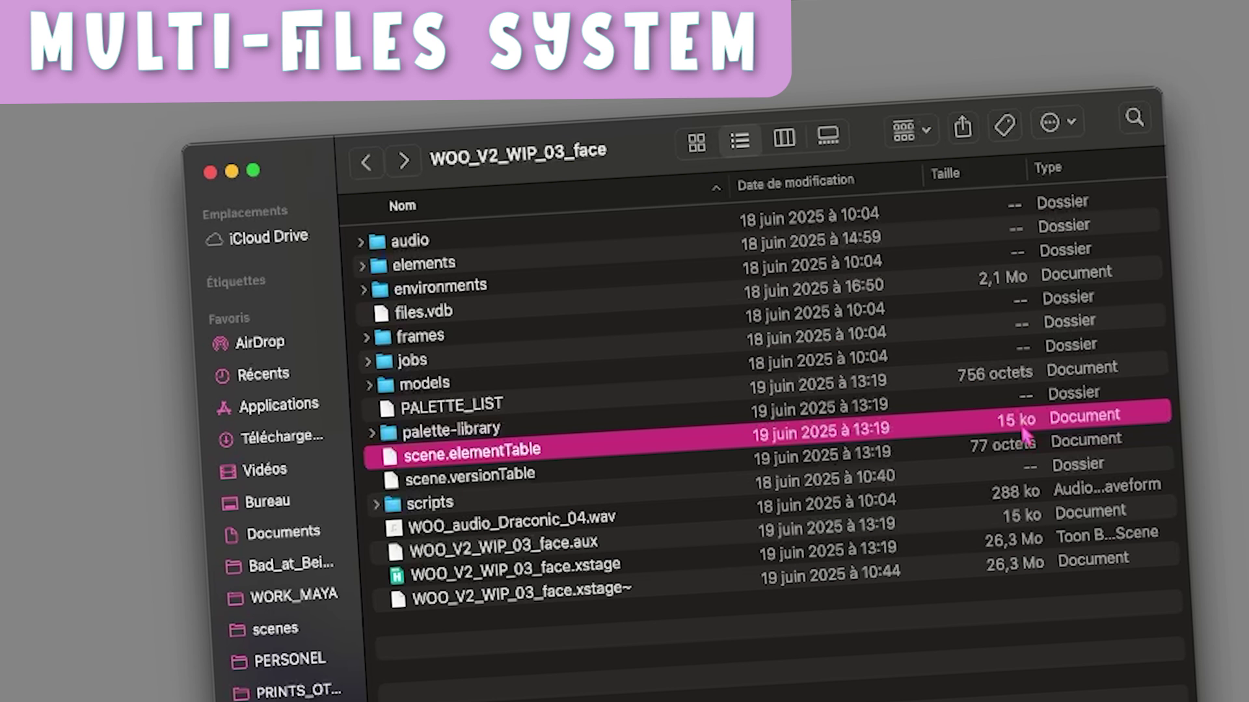
Step: Examine the drawing files of the baldspot folder inside elements and go back to the scene folder
double_click(511, 263)
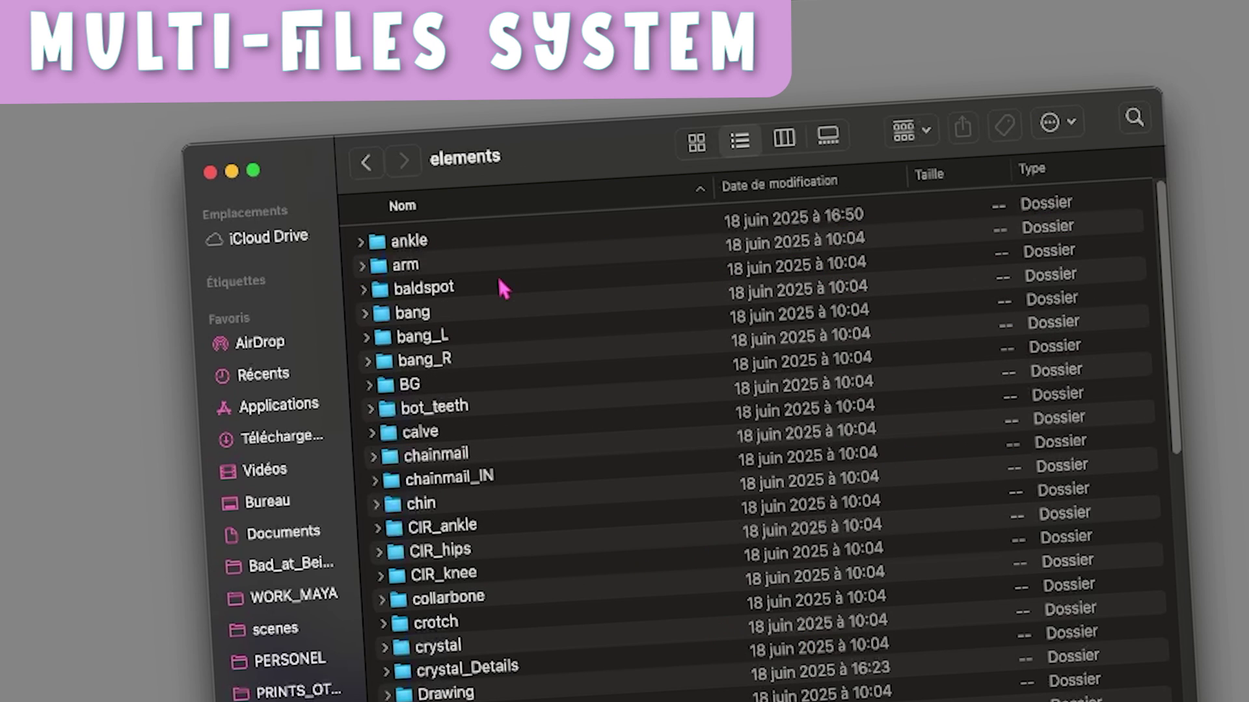
double_click(499, 281)
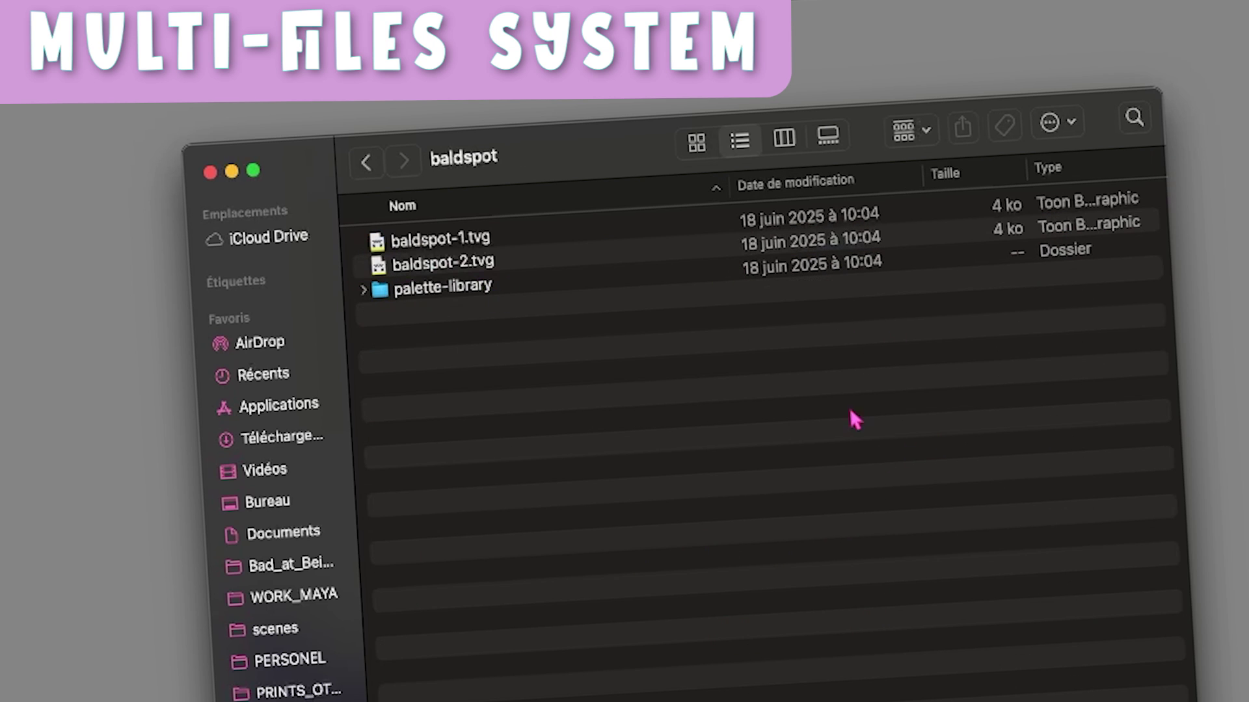
left_click(369, 164)
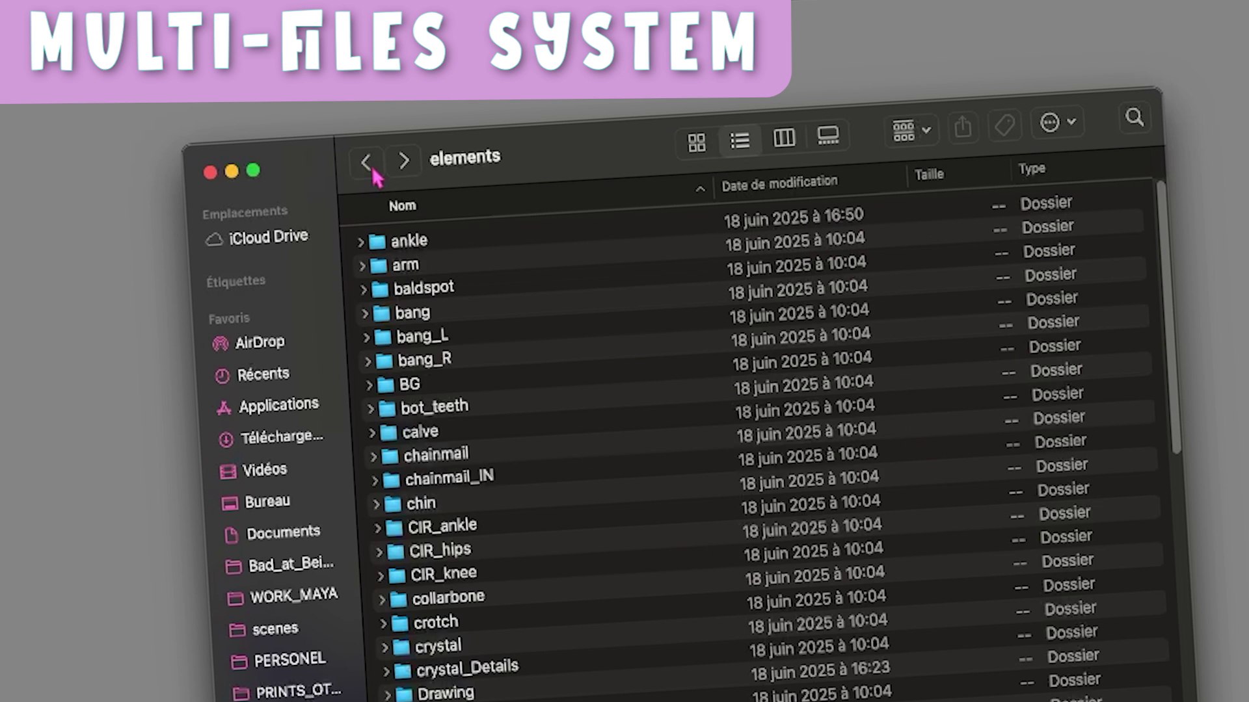
left_click(370, 165)
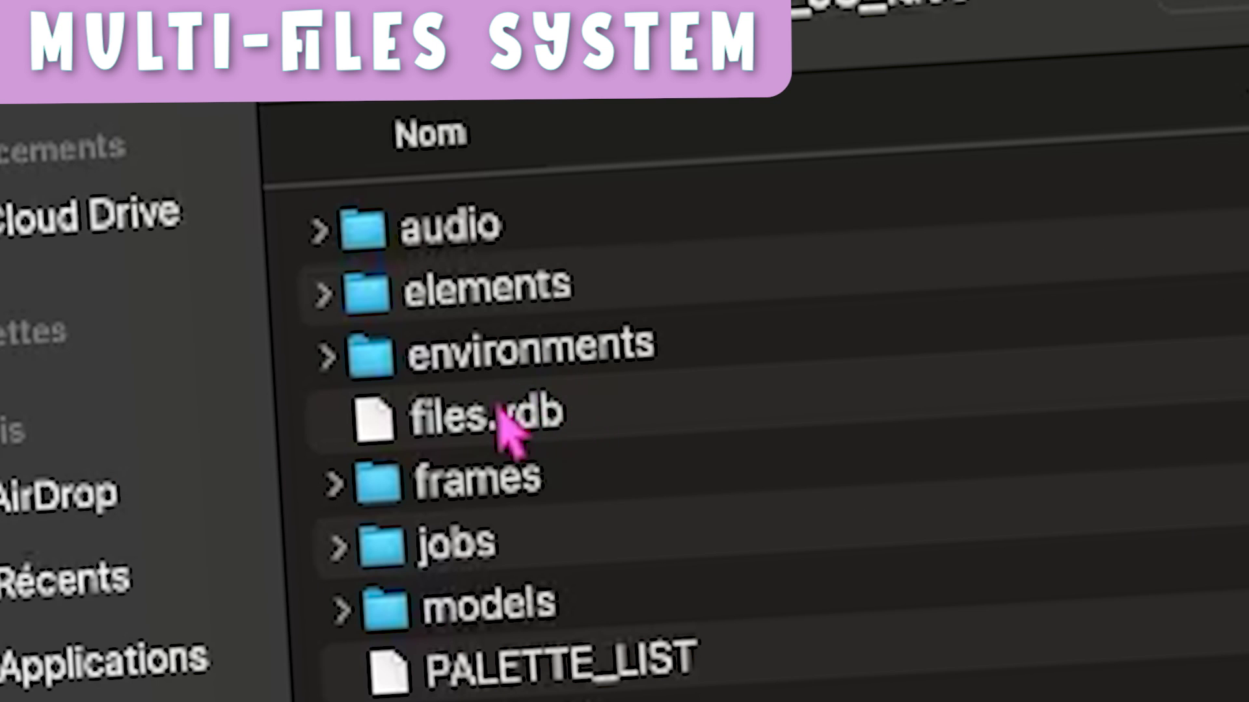
Step: Inspect files.vdb and browse the drawing folders inside elements, returning to the WOO_V2_WIP_03_face folder
left_click(428, 317)
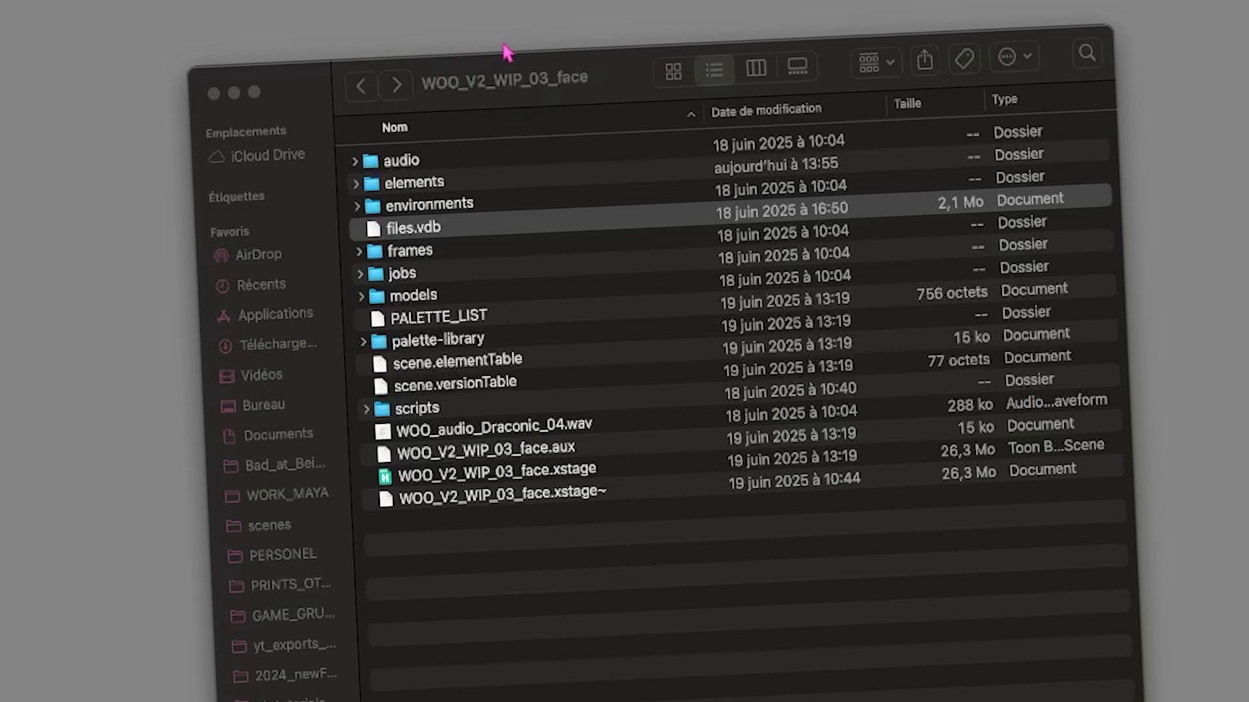
double_click(419, 183)
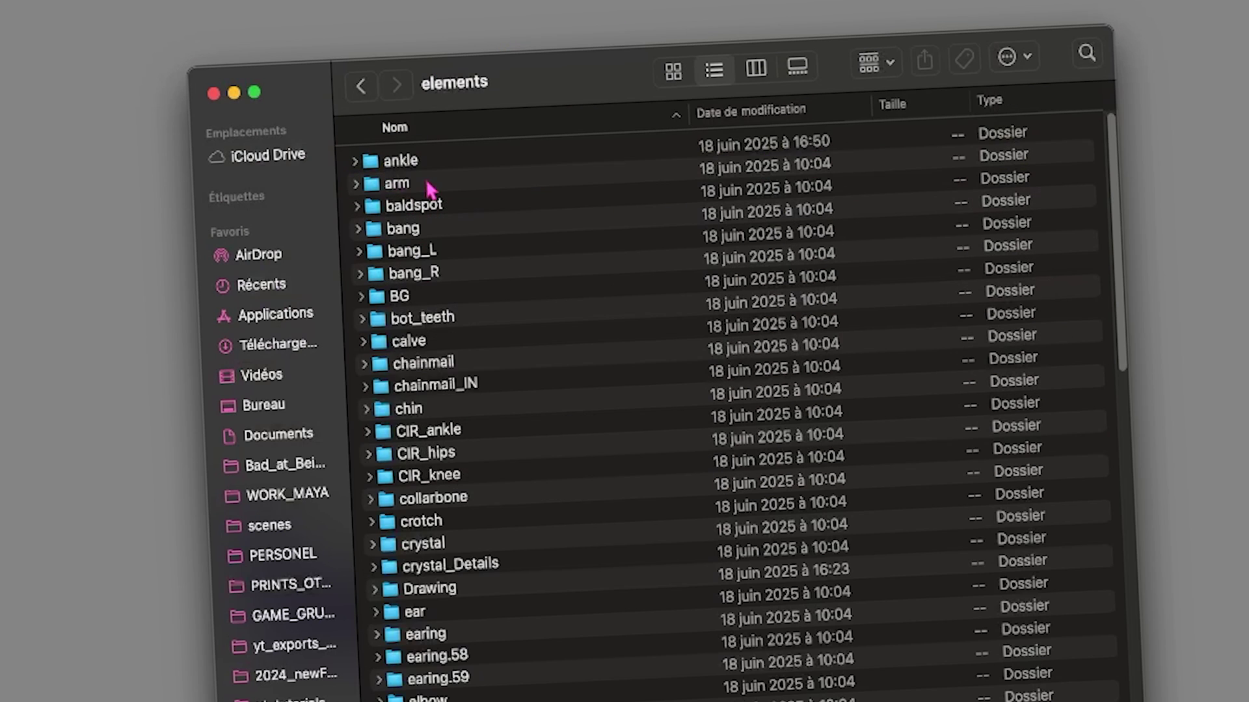
scroll(448, 309, "down", 10)
scroll(448, 308, "down", 5)
scroll(448, 313, "up", 20)
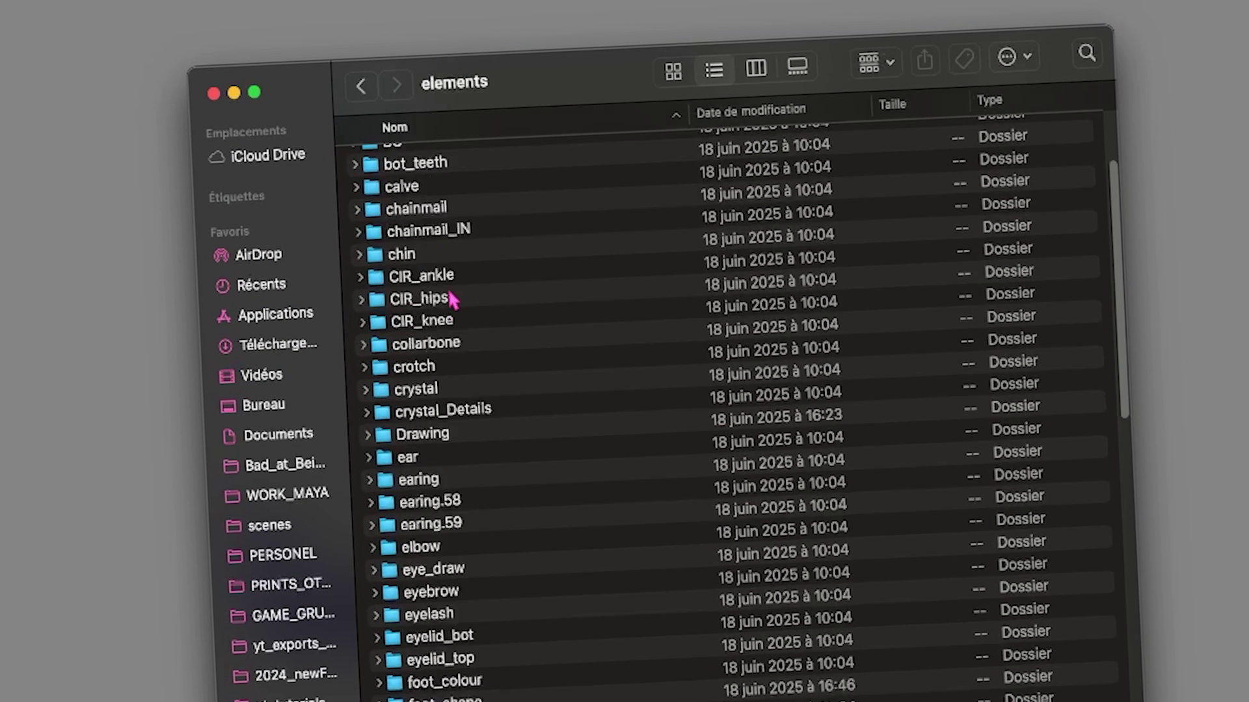
scroll(449, 312, "down", 20)
scroll(448, 286, "up", 20)
double_click(402, 210)
left_click(361, 86)
left_click(361, 86)
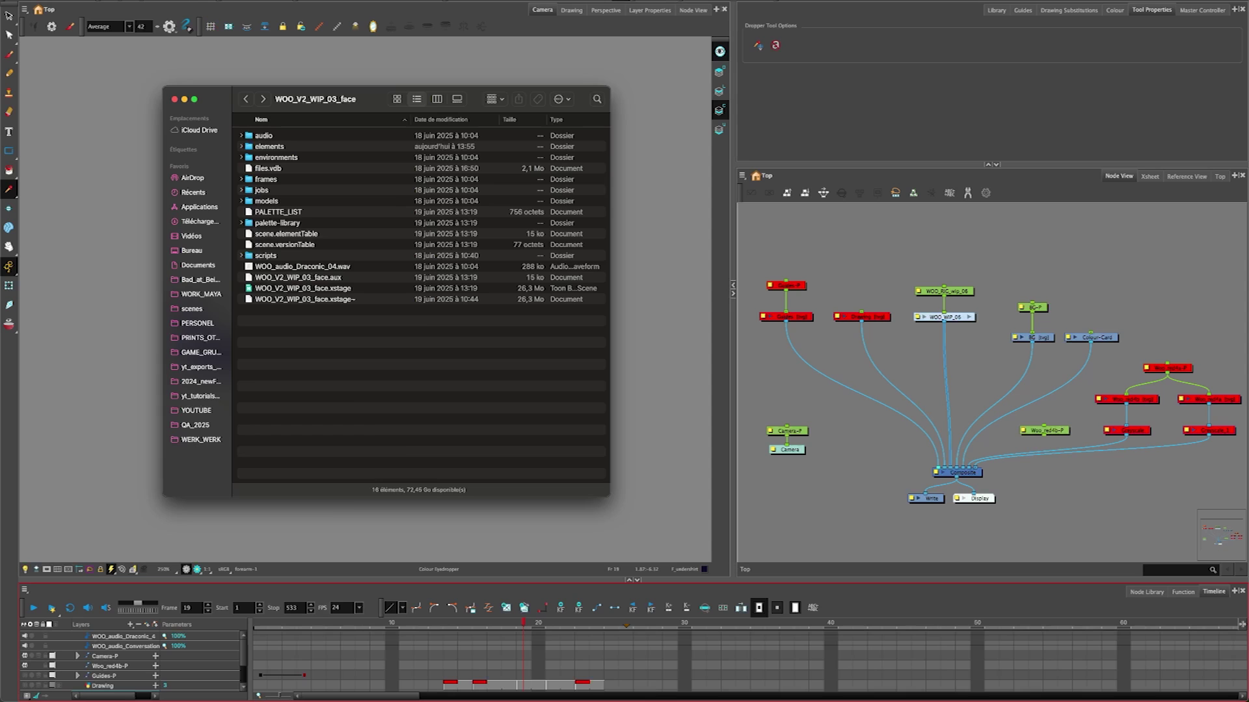
Step: Save the scene in Harmony as a new copy named WOO_V2_WIP_03_NEW in the woo_rig_wip folder
left_click(104, 2)
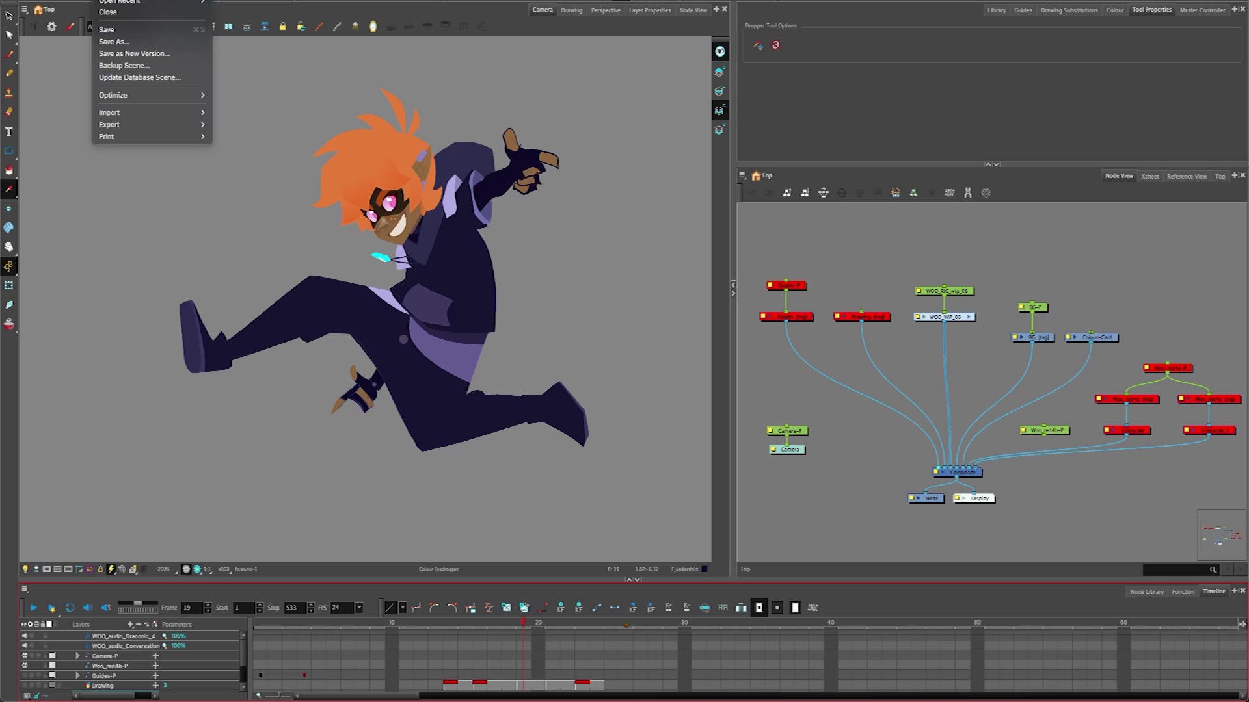
left_click(117, 40)
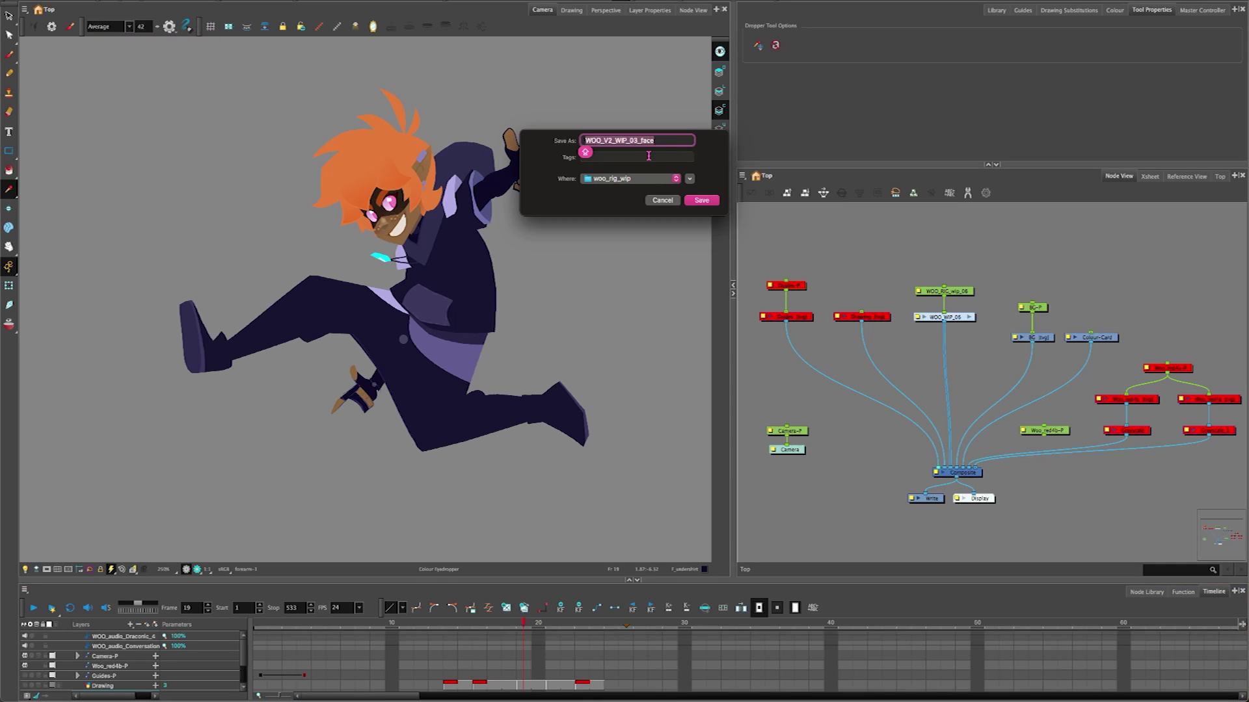
key("BackSpace")
key("BackSpace")
key("BackSpace")
key("BackSpace")
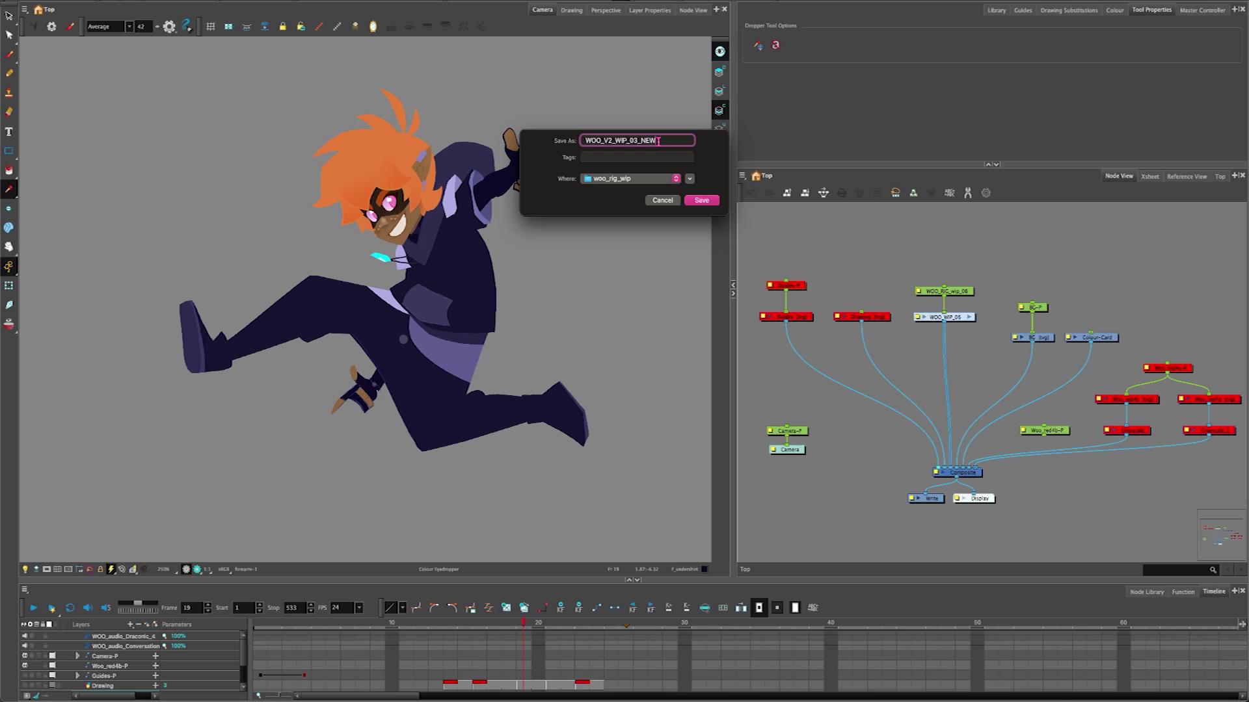
key("Return")
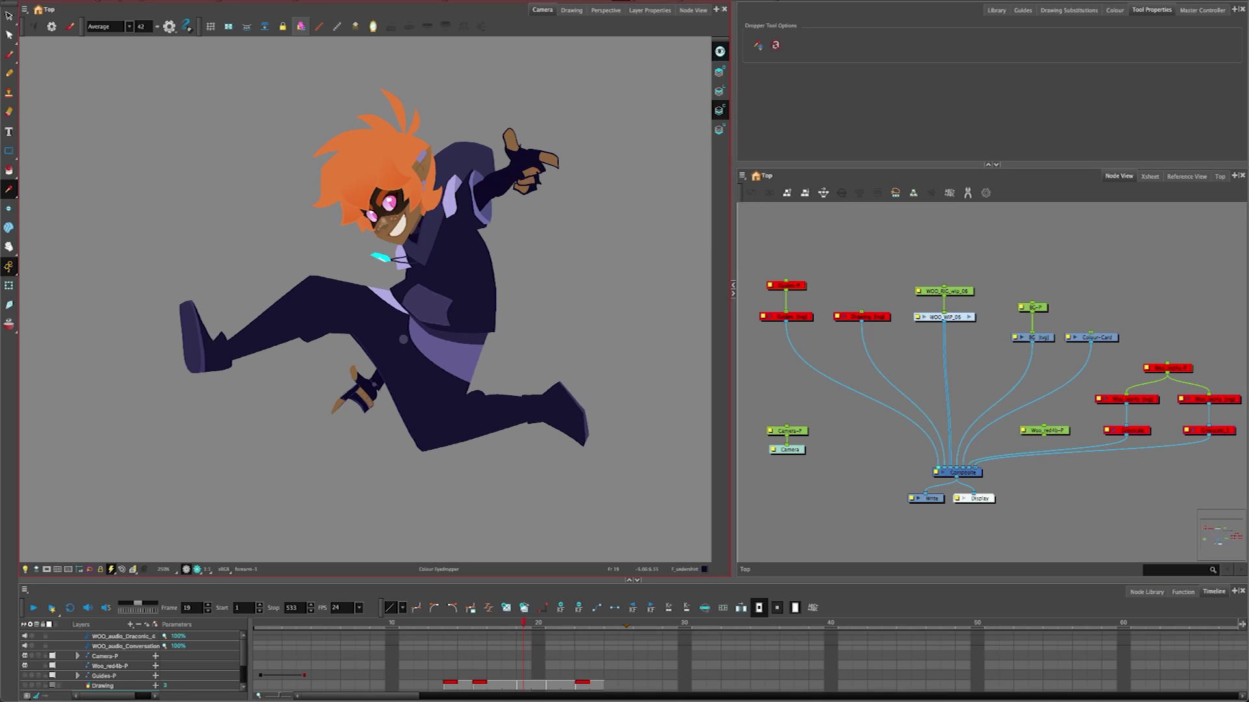
Step: Compact the project using the advanced Compact option in Scene Settings
left_click(228, 0)
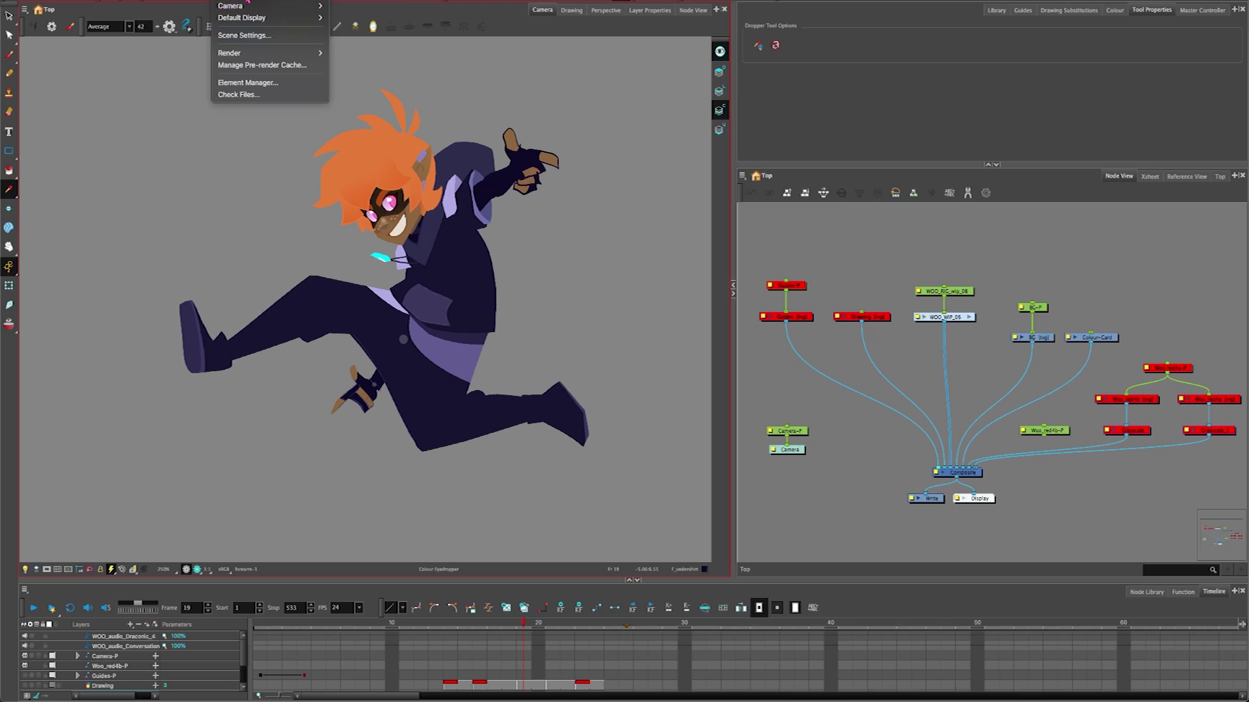
left_click(263, 37)
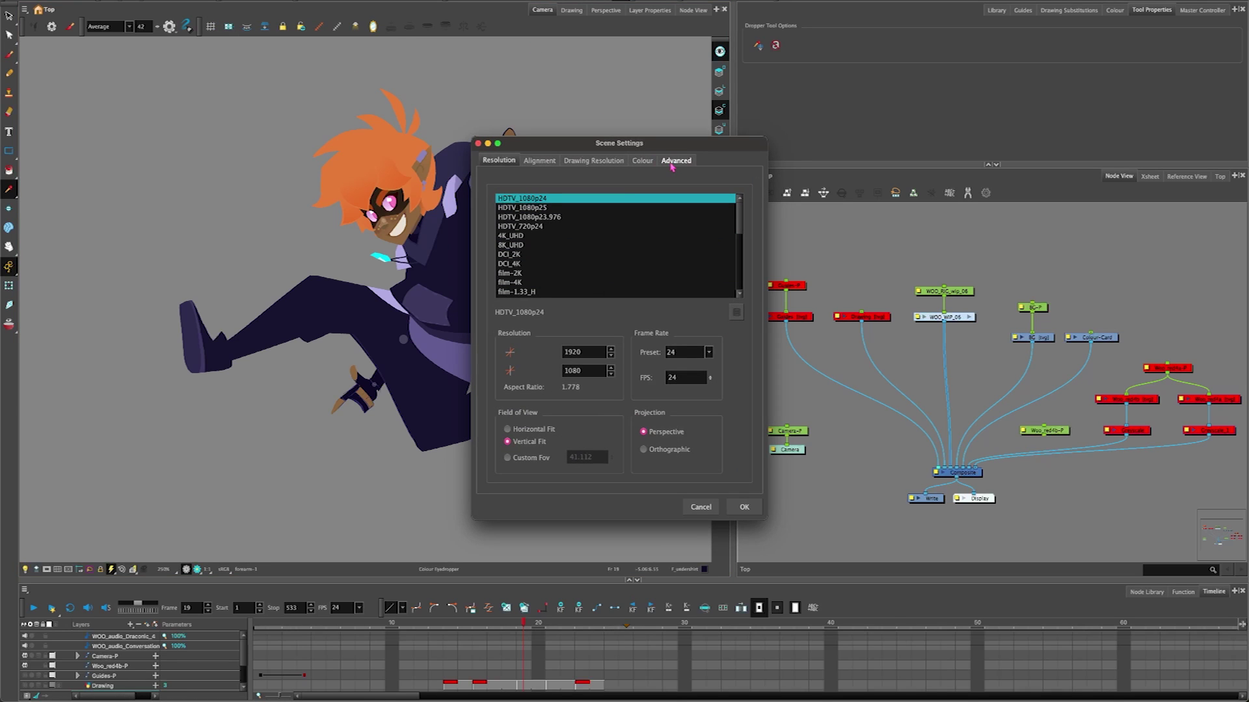
left_click(673, 163)
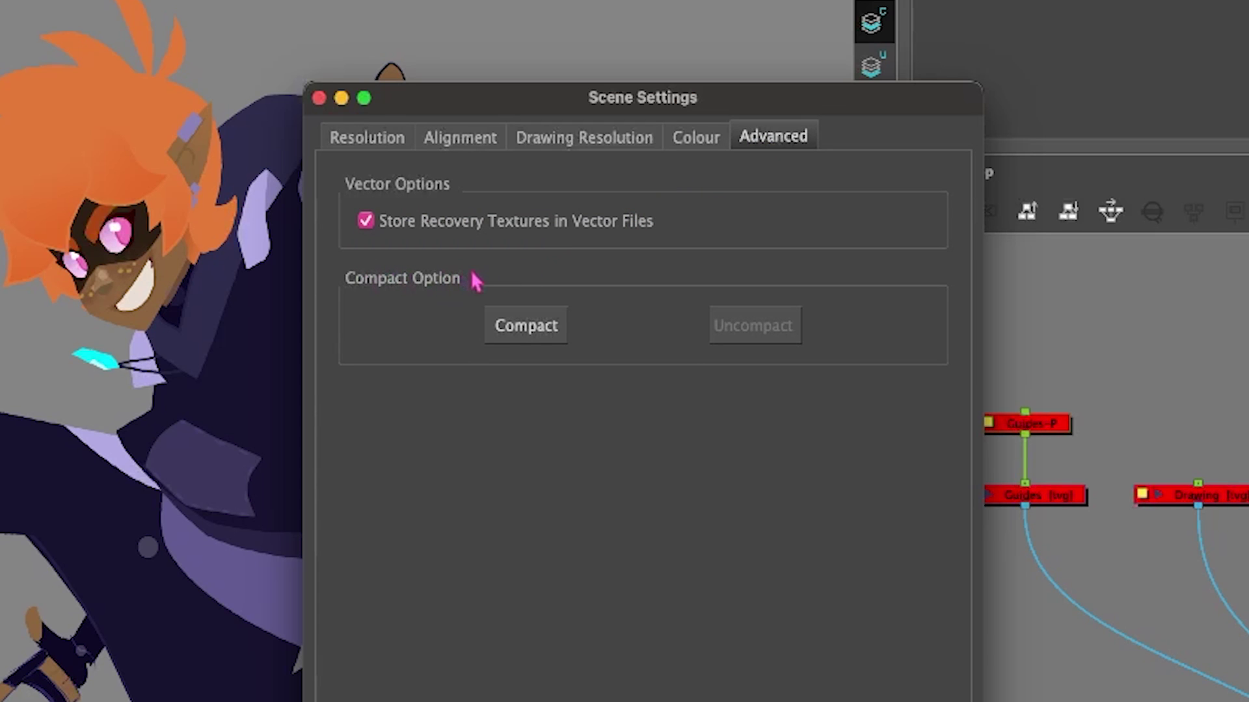
left_click(546, 331)
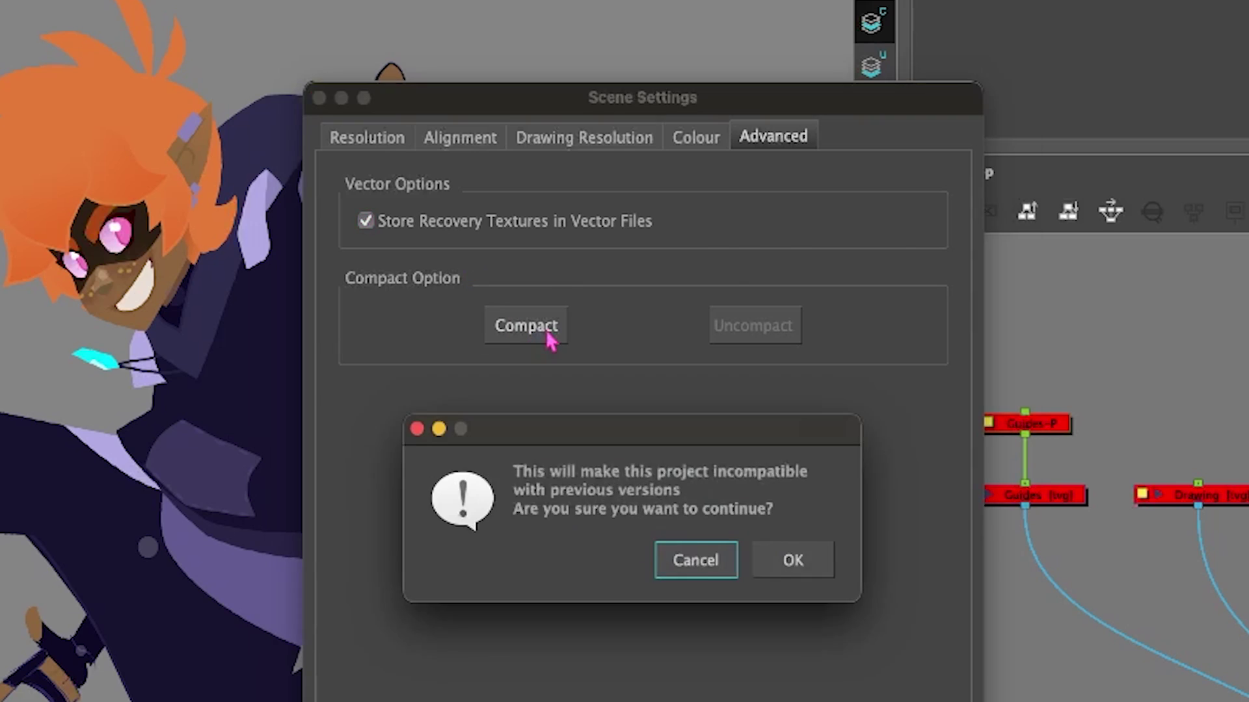
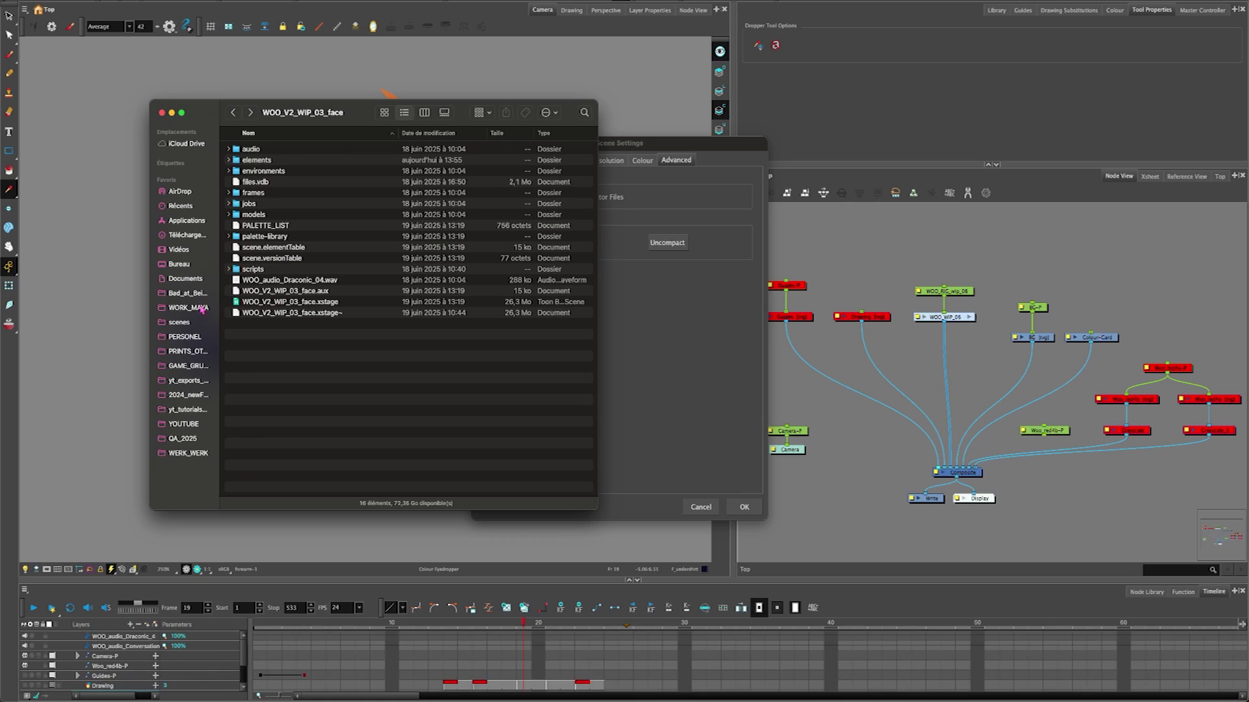
Step: Open the WOO_V2_WIP_03_NEW folder from Bad_at_Being_Good's rigs in a separate Finder window beside the original scene folder
right_click(186, 293)
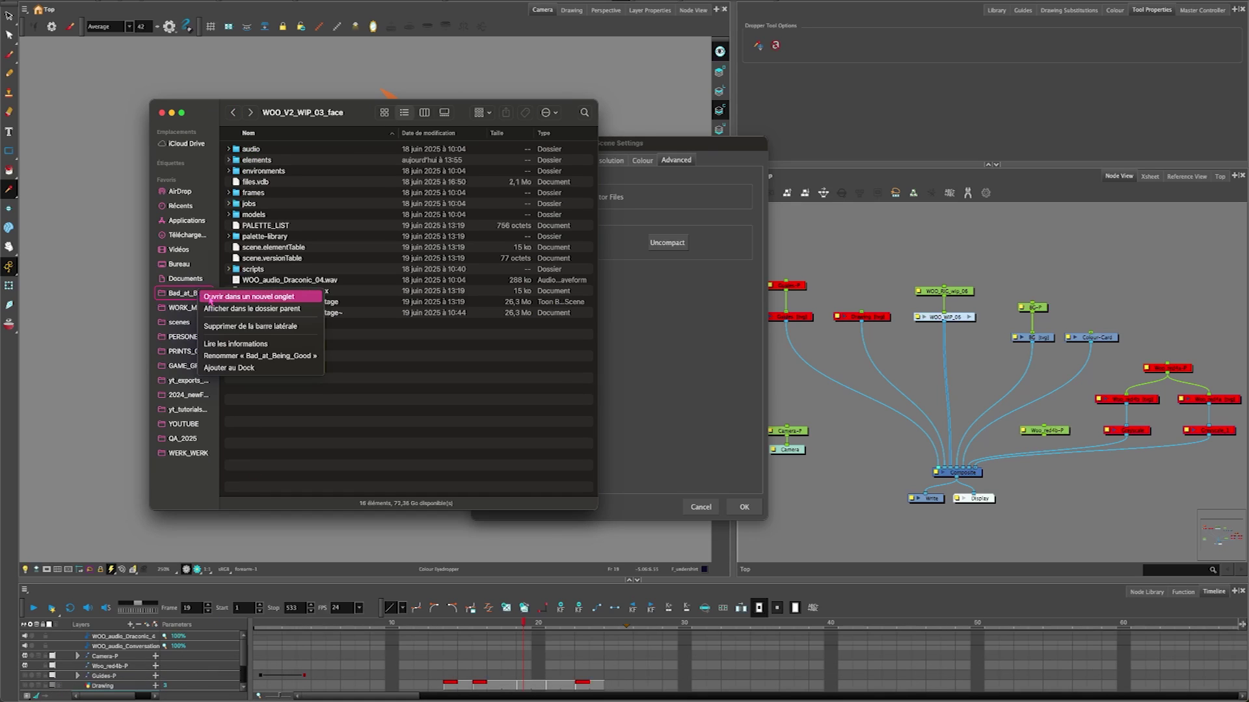
left_click(214, 294)
left_click_drag(423, 138, 652, 139)
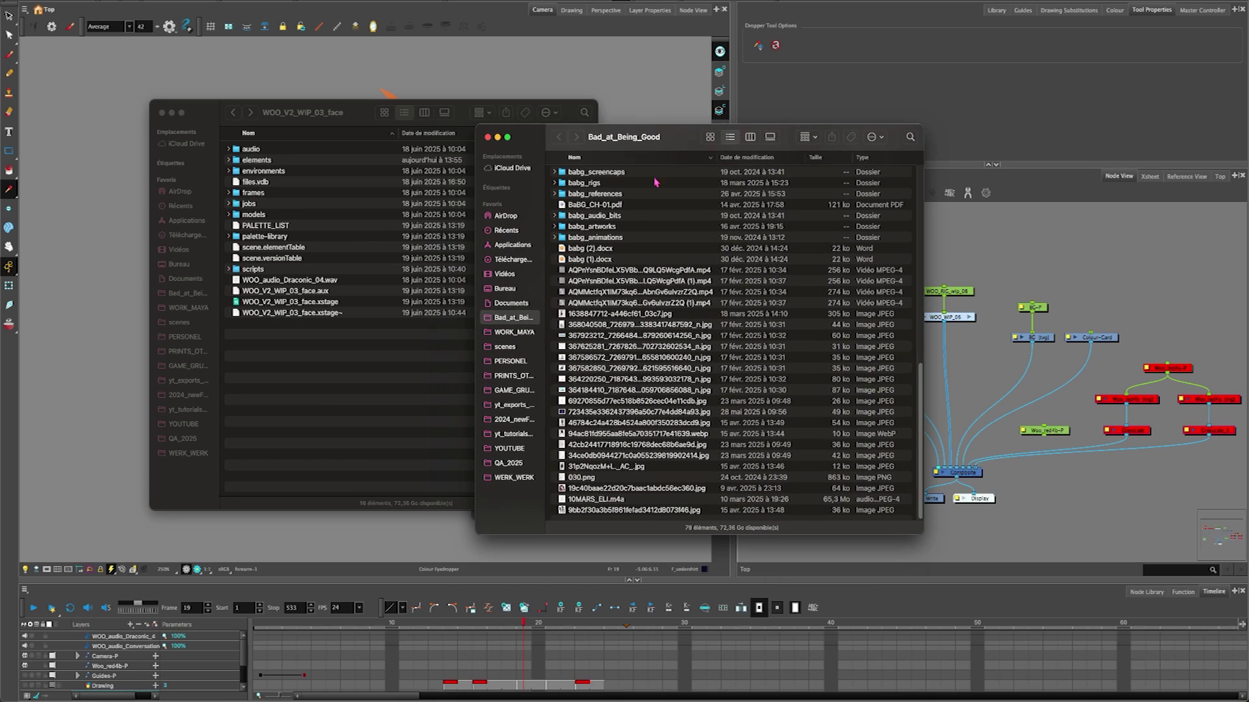
double_click(599, 184)
double_click(592, 458)
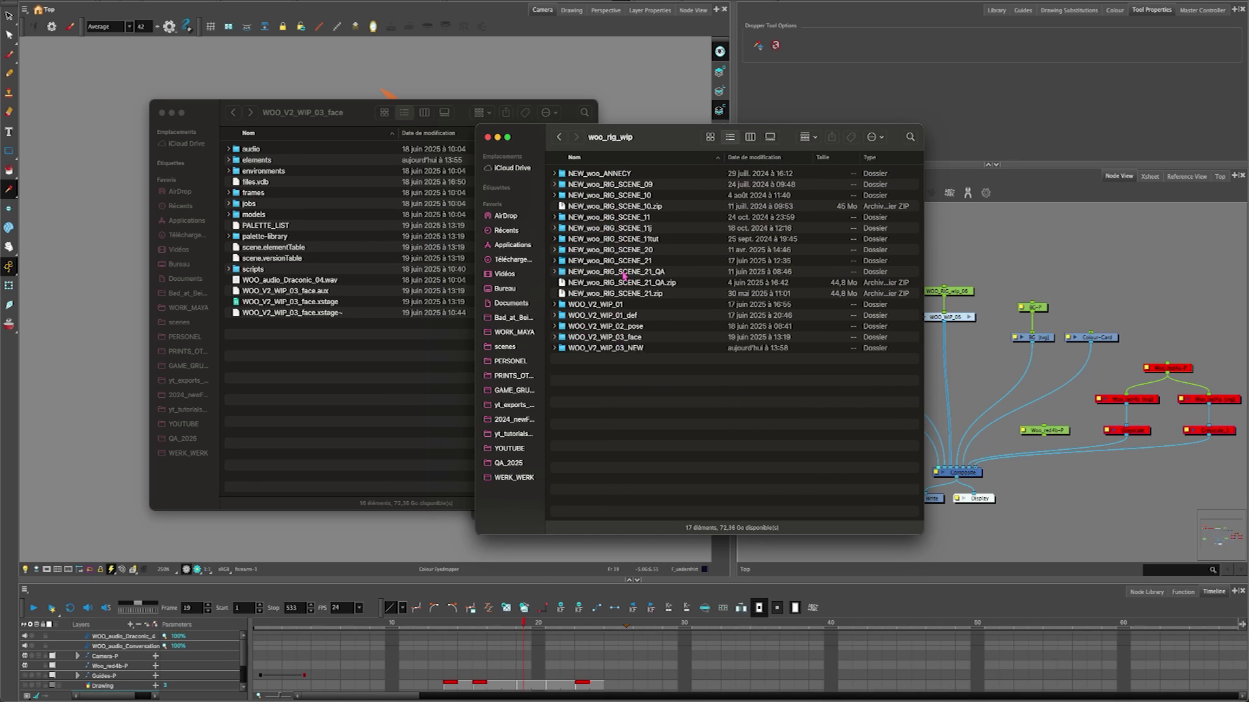
left_click(625, 350)
double_click(625, 350)
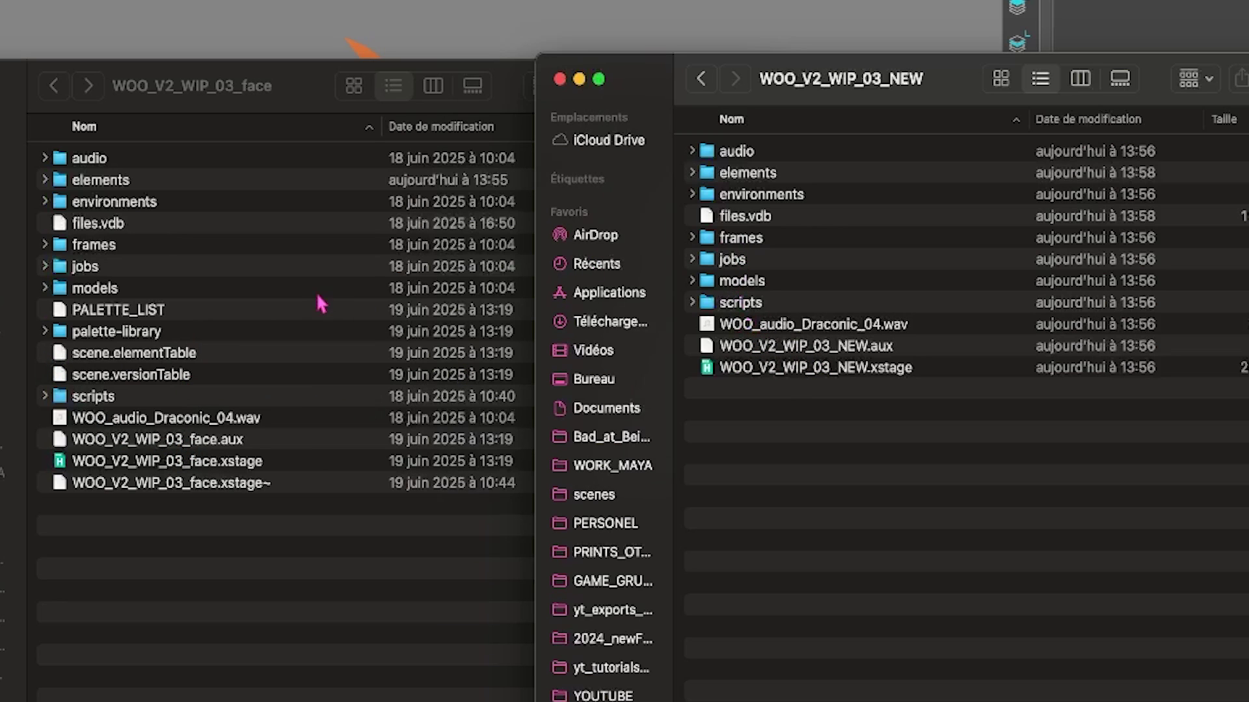
Step: Inspect files.vdb and the elements folder of WOO_V2_WIP_03_NEW against the original scene, and return to the woo_rig_wip folder
left_click(772, 221)
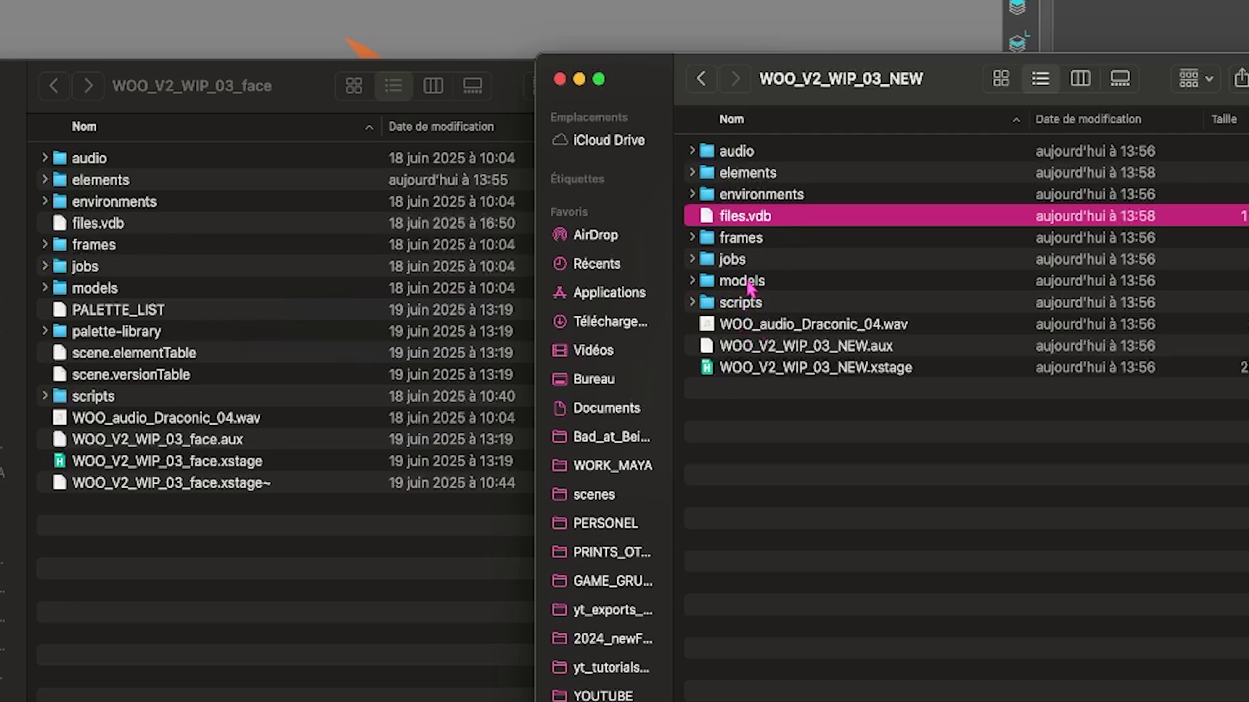
double_click(760, 177)
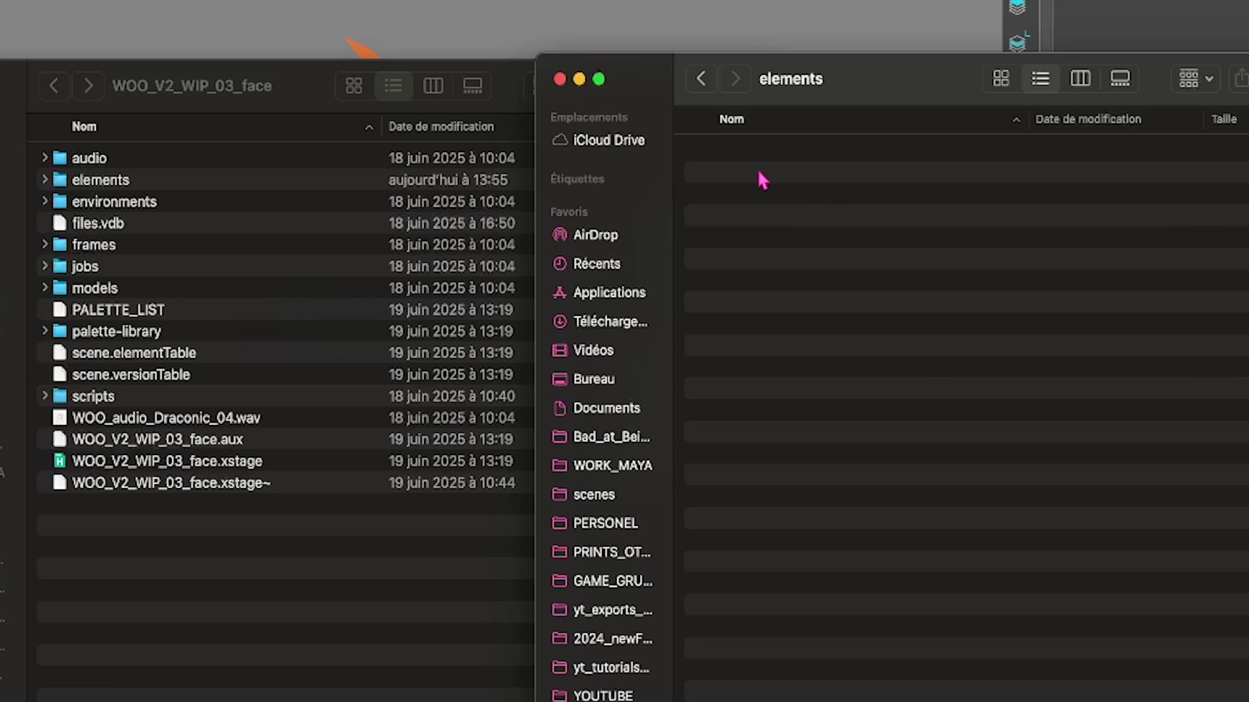
left_click(702, 79)
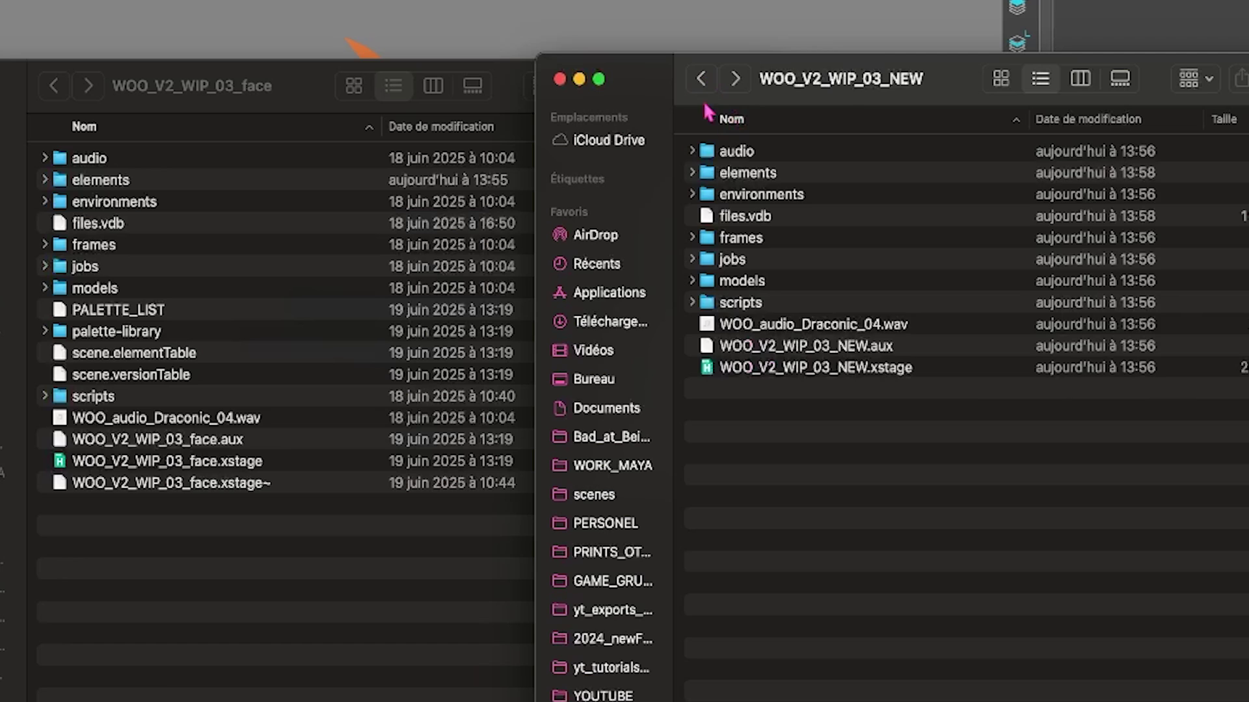
left_click(752, 220)
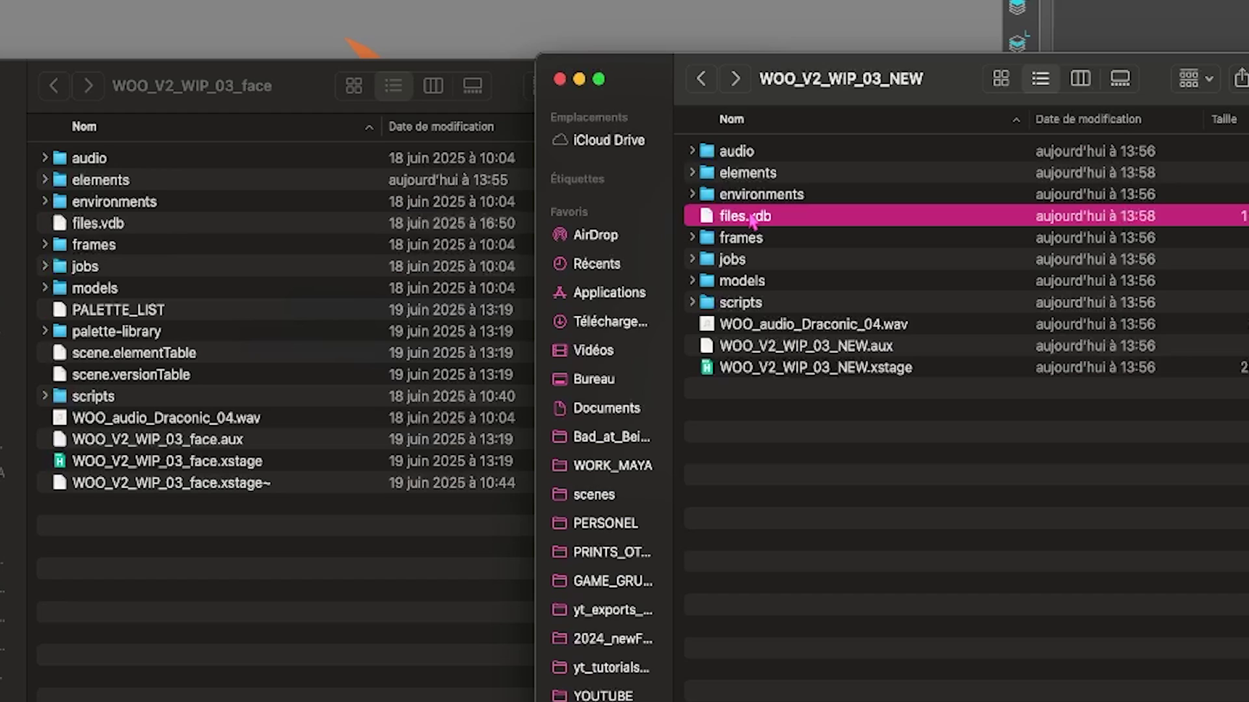
left_click_drag(876, 108, 915, 104)
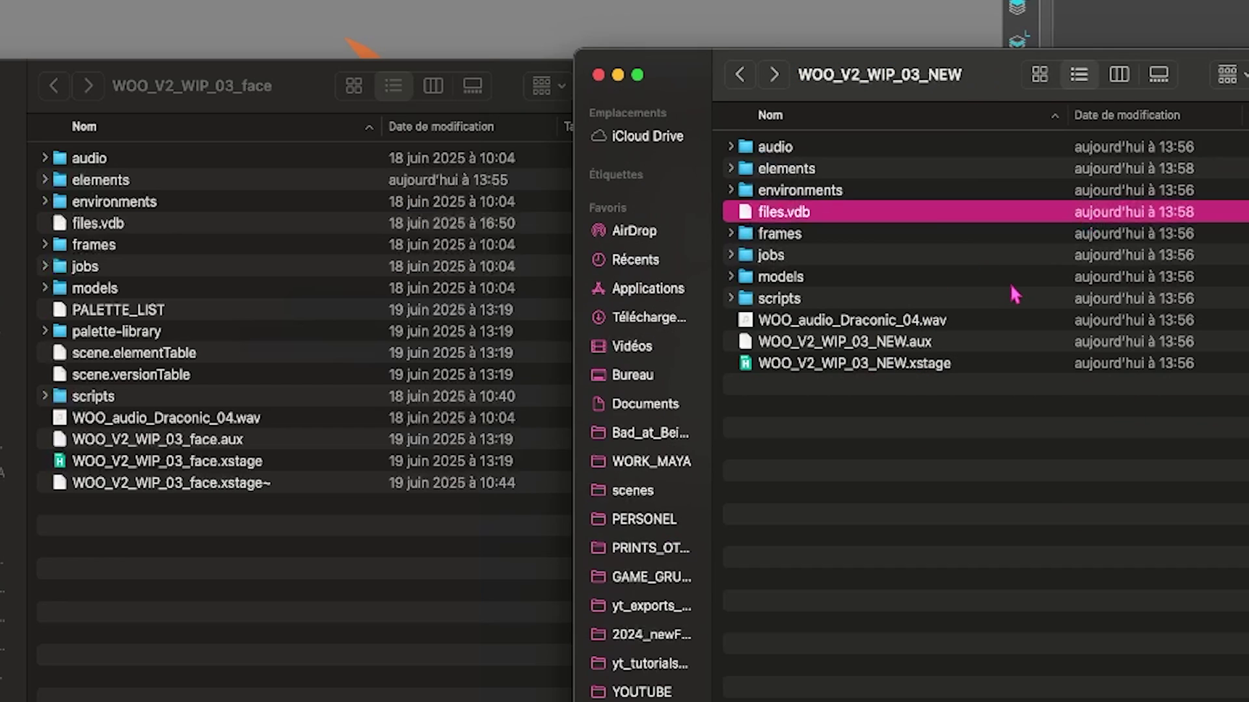
left_click(740, 75)
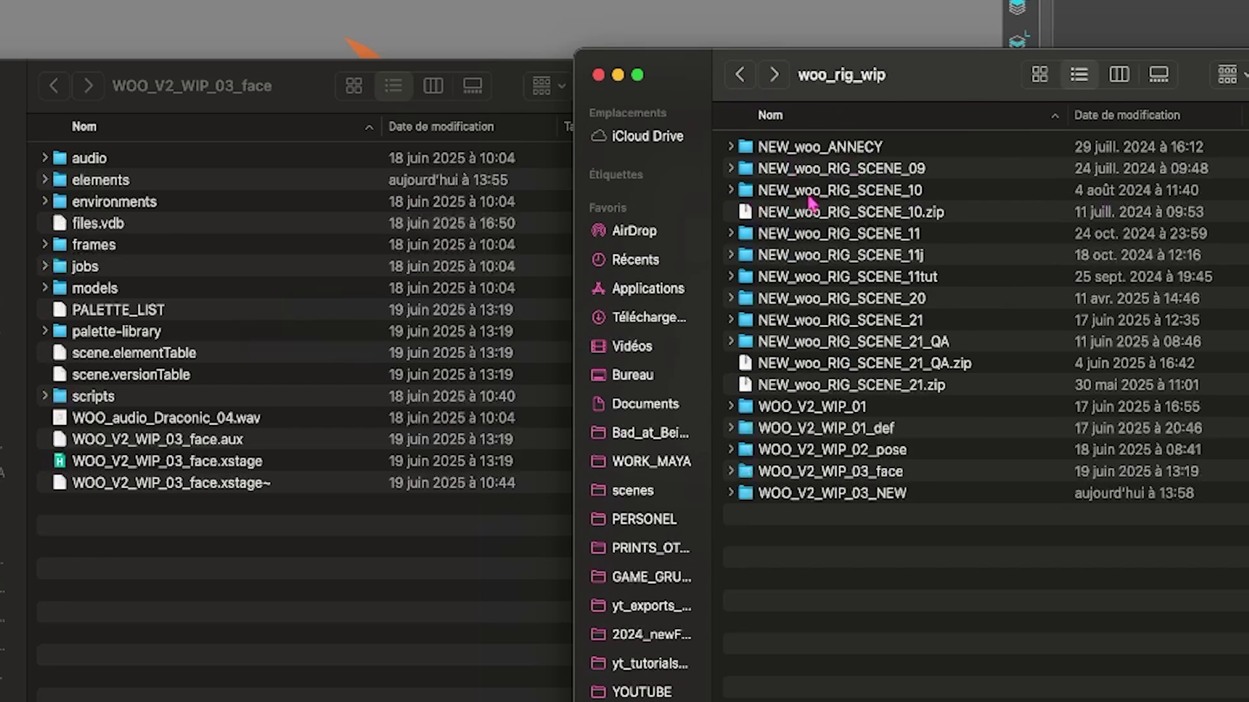
Step: Preview the folder information of WOO_V2_WIP_03_NEW and compare its size with that of WOO_V2_WIP_03_face
left_click(862, 494)
right_click(862, 494)
left_click(919, 691)
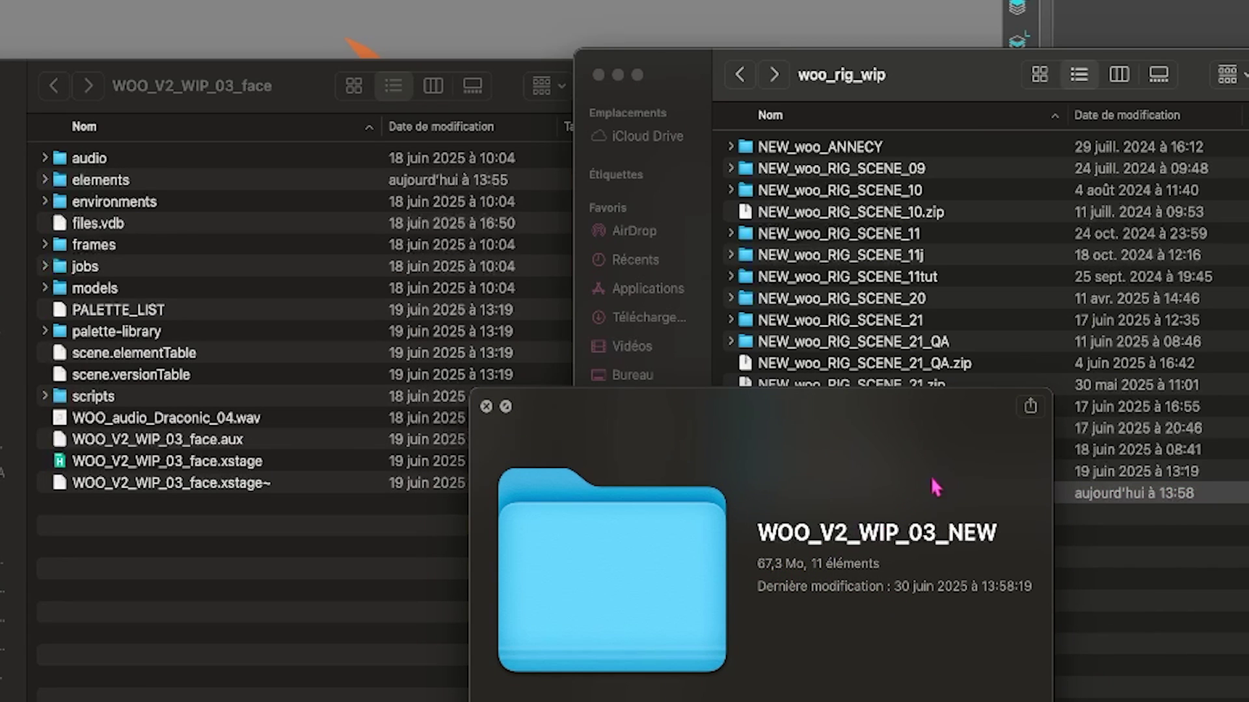
left_click(864, 494)
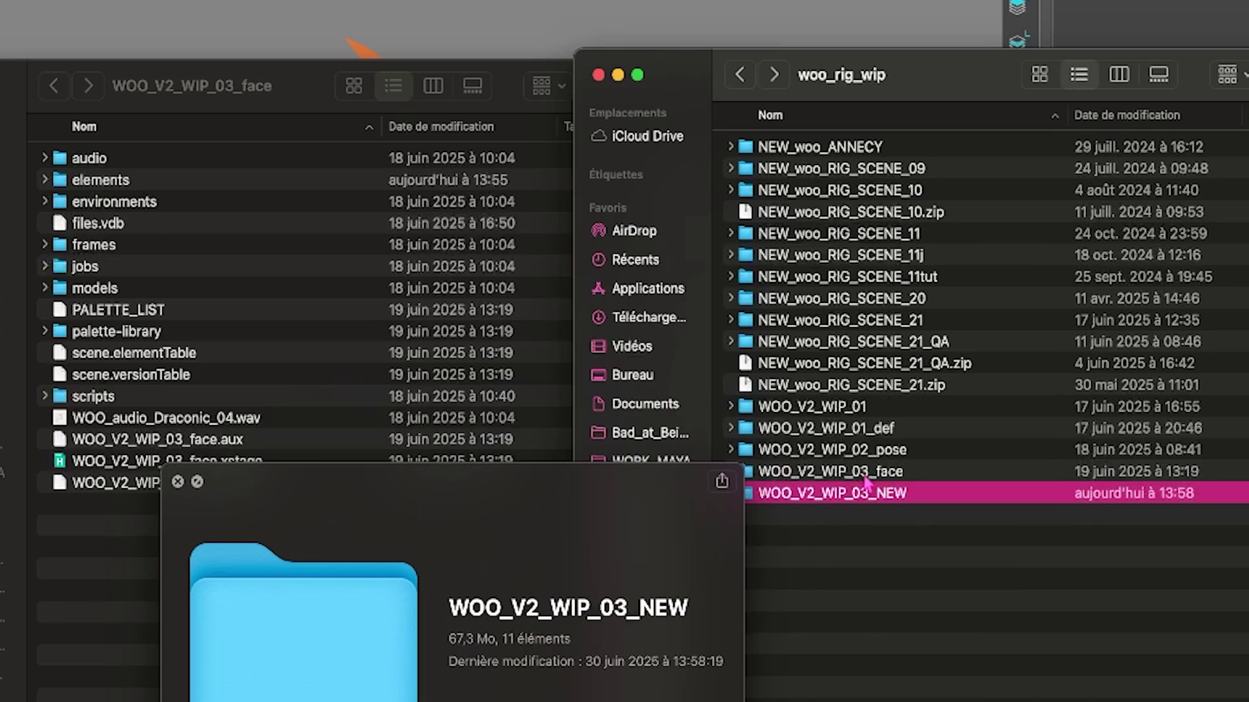
left_click(865, 472)
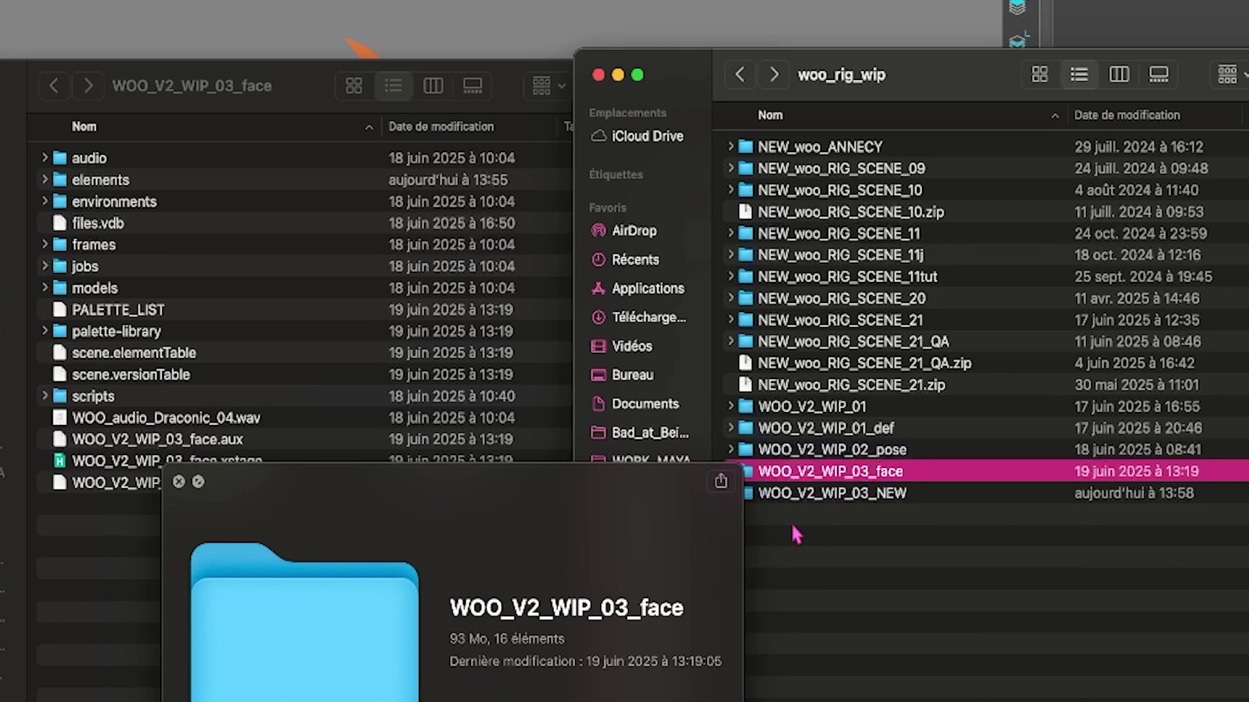
left_click(826, 498)
left_click(831, 474)
Step: Move the folder preview clear of the file list and recheck the WOO_V2_WIP_03_face and WOO_V2_WIP_03_NEW sizes alternately
left_click_drag(628, 479, 1115, 523)
left_click(862, 473)
left_click(862, 494)
left_click(402, 166)
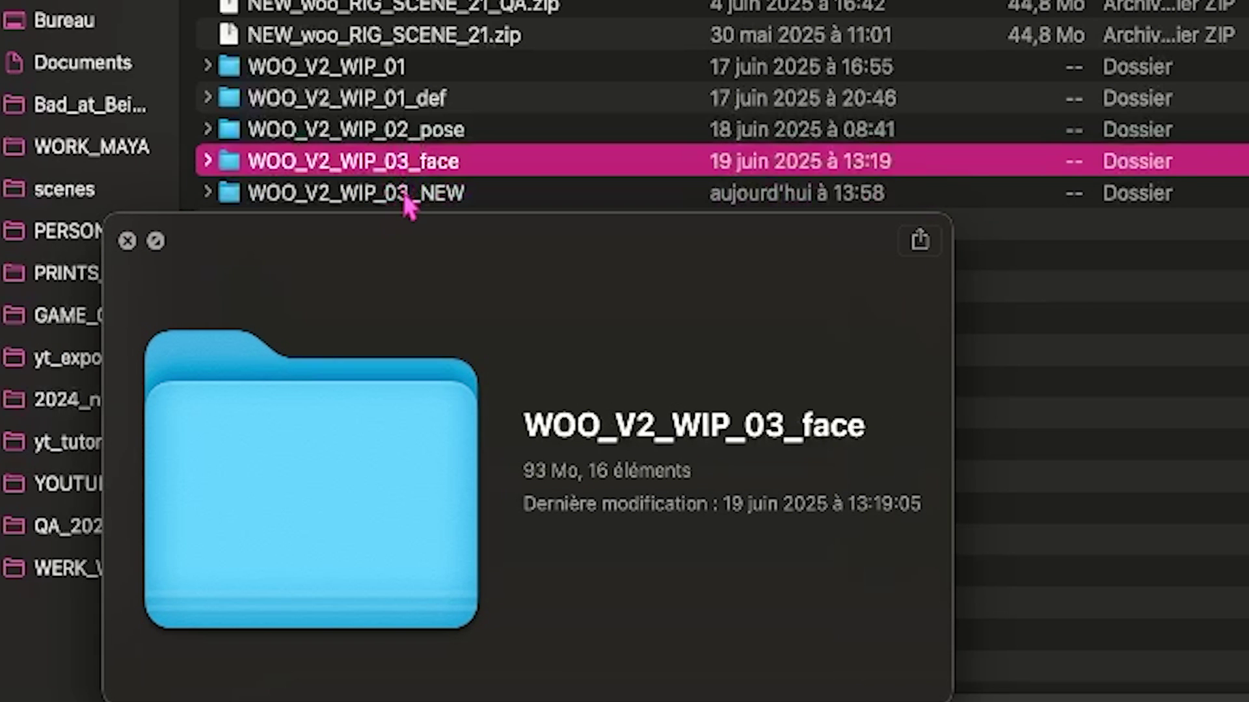
left_click(410, 193)
left_click(414, 169)
left_click(418, 198)
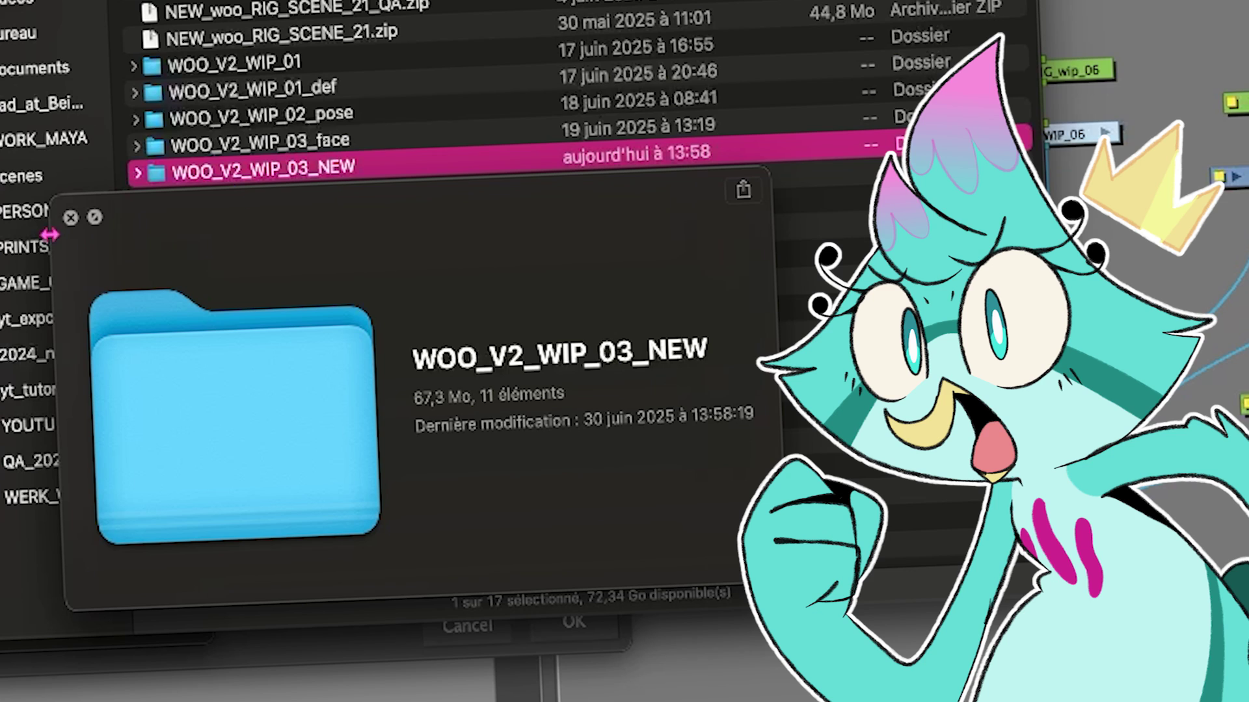
Step: Close the folder preview and both Finder windows to return to Harmony's Scene Settings
left_click(71, 217)
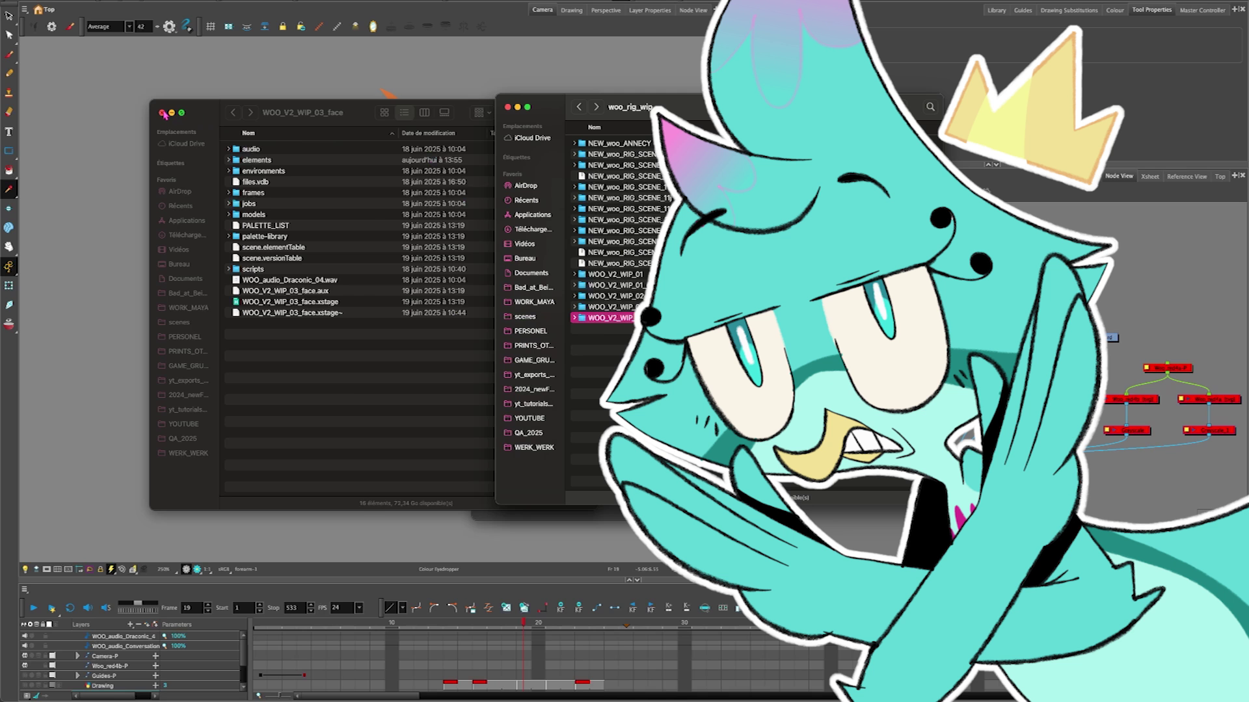
left_click(163, 114)
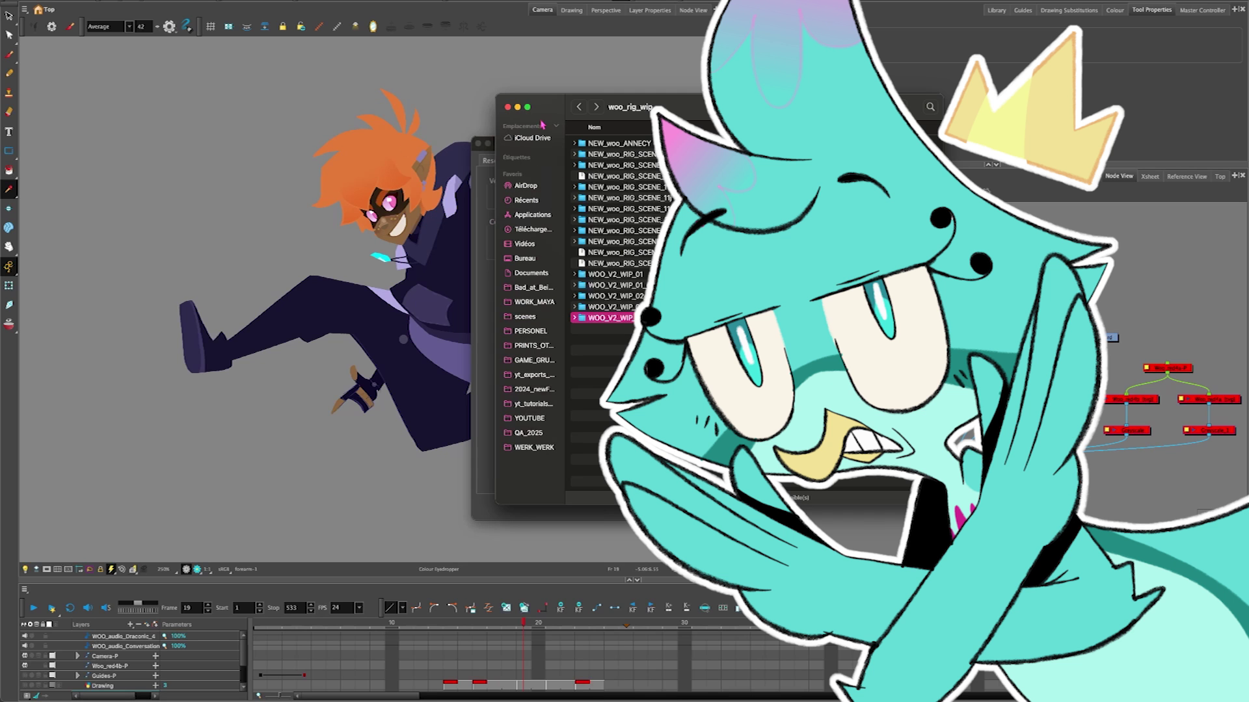
left_click(508, 108)
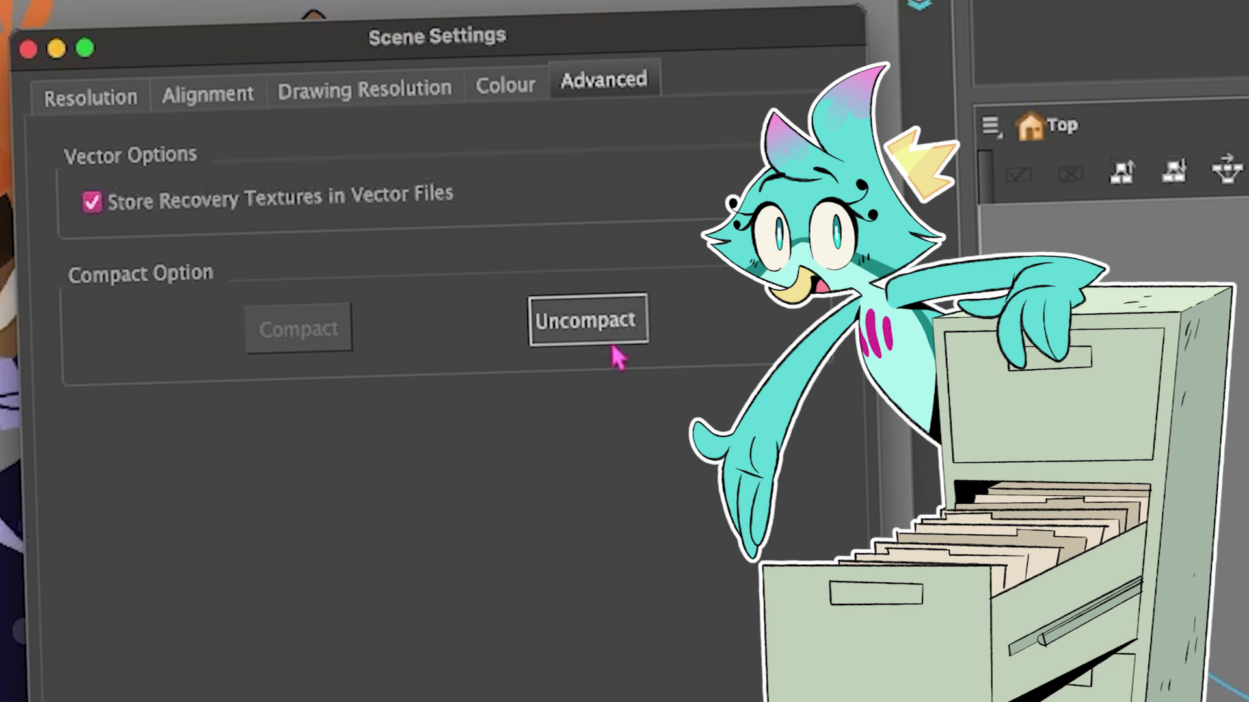
Step: Uncompact the project in the advanced Scene Settings, check the files in the WOO_V2_WIP_03_NEW folder, and close its Finder window
left_click(598, 344)
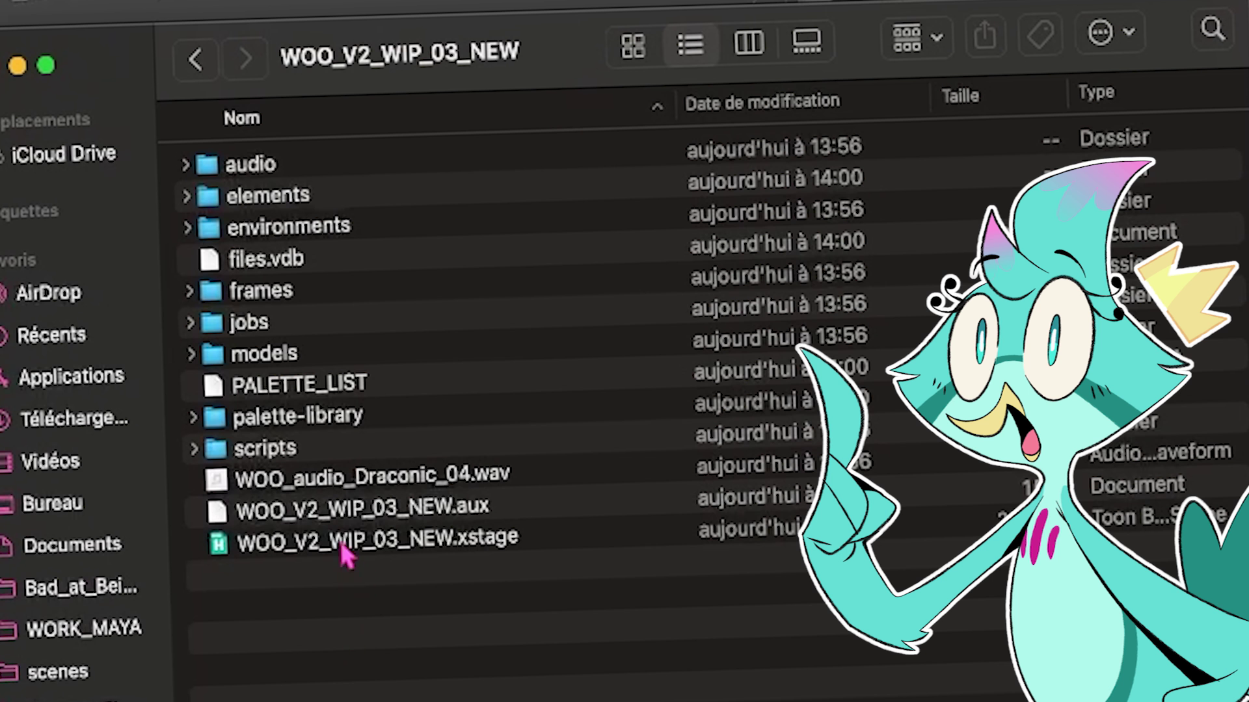
left_click(305, 389)
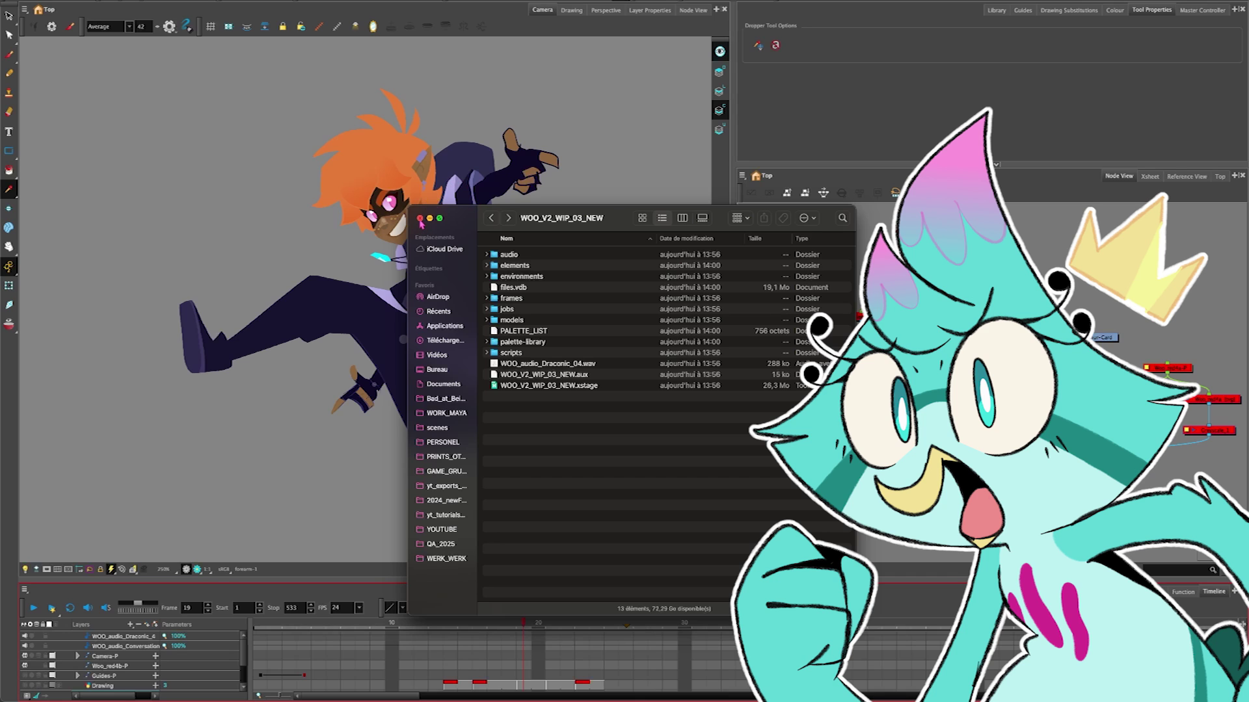
left_click(420, 219)
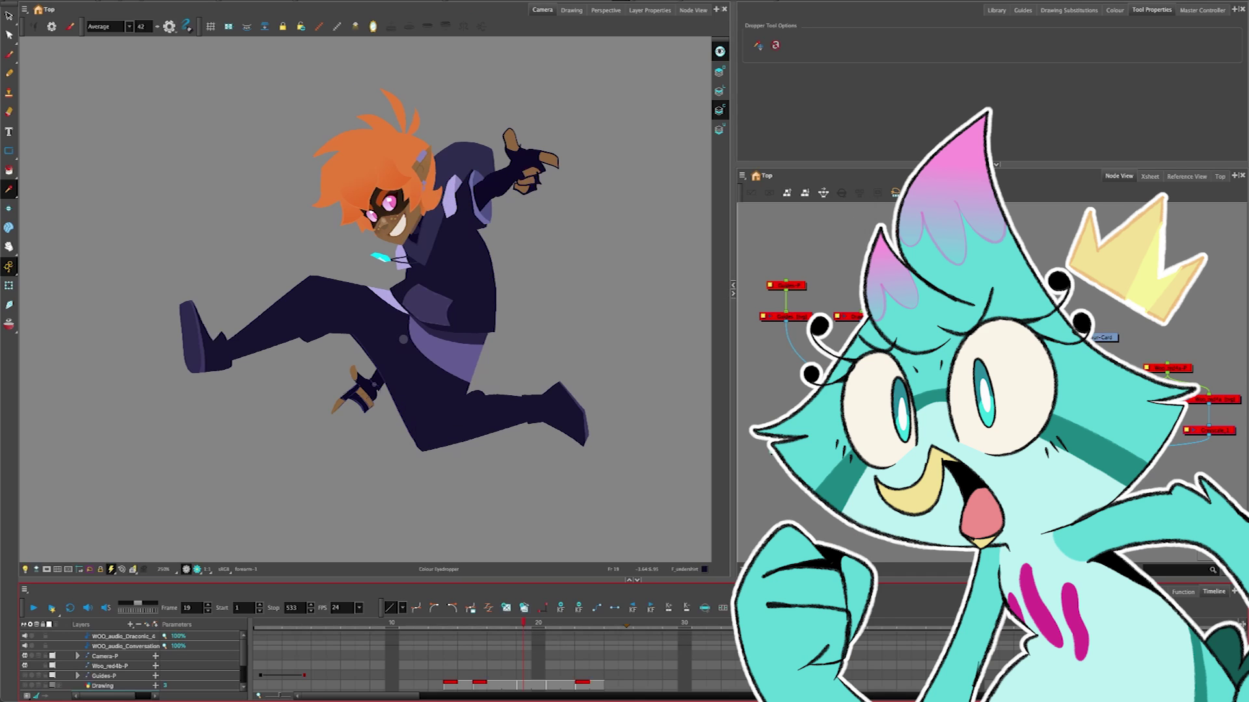